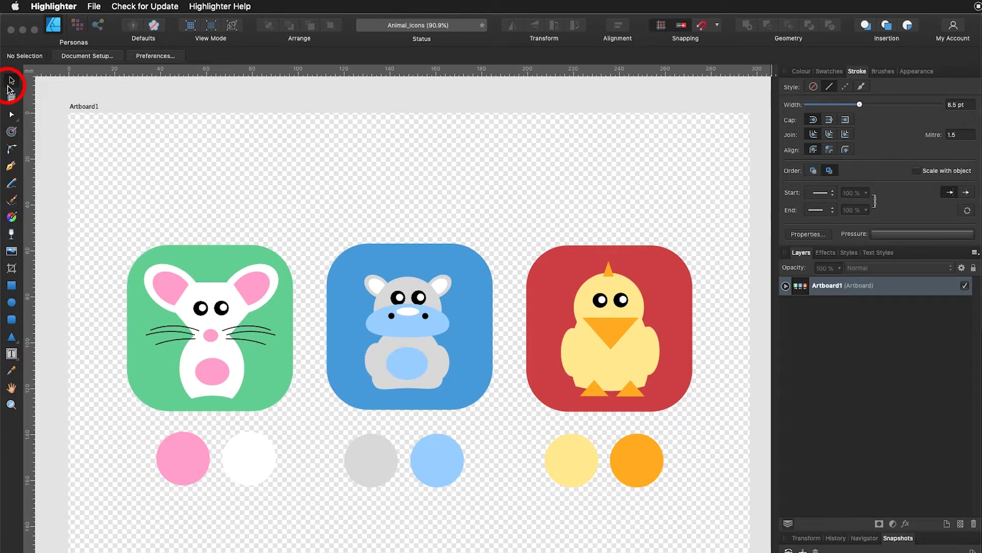
Drag a marquee around the mouse icon to select all 20 of its objects
drag(92, 197, 314, 418)
Zoom to the selection so the mouse icon fills the view at 278.4%
click(262, 7)
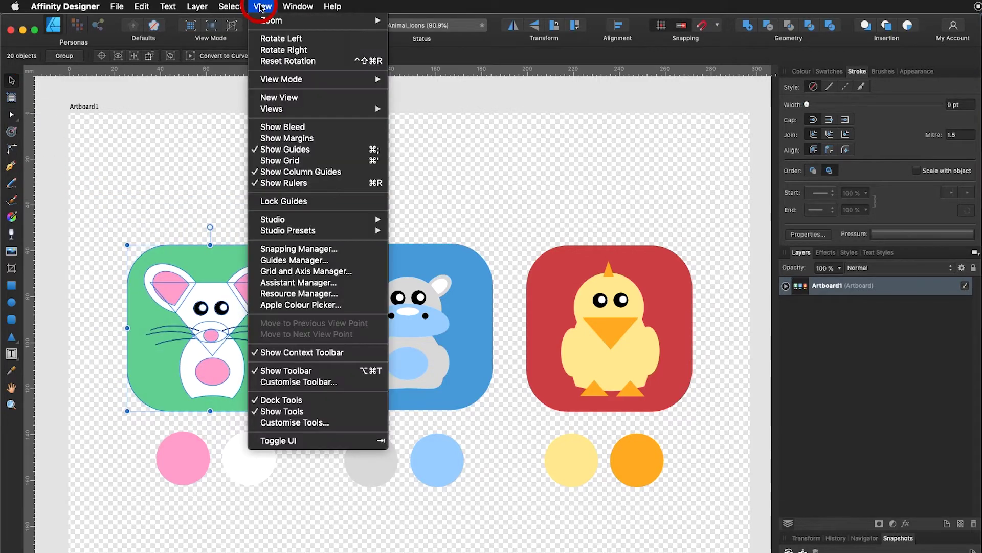
mouse_move(263, 21)
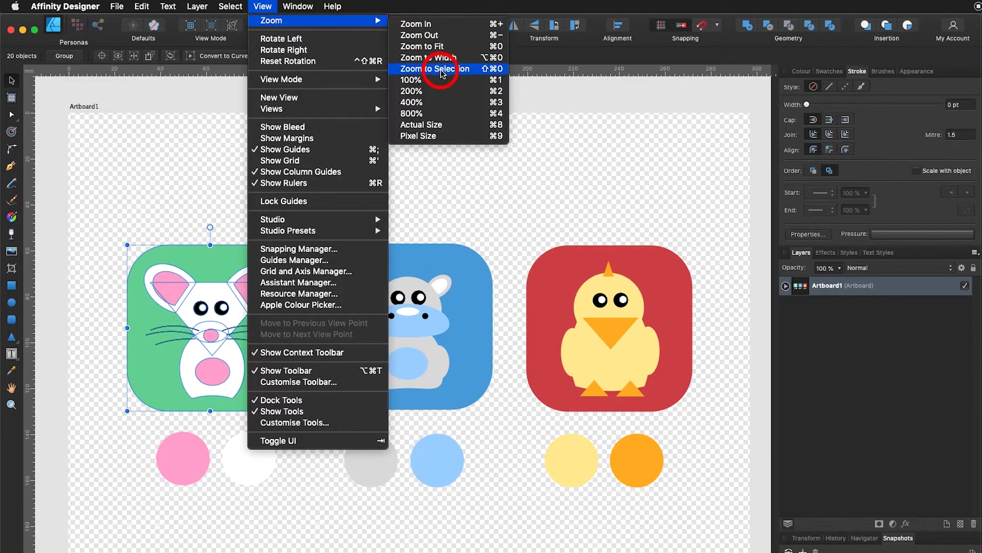
click(473, 72)
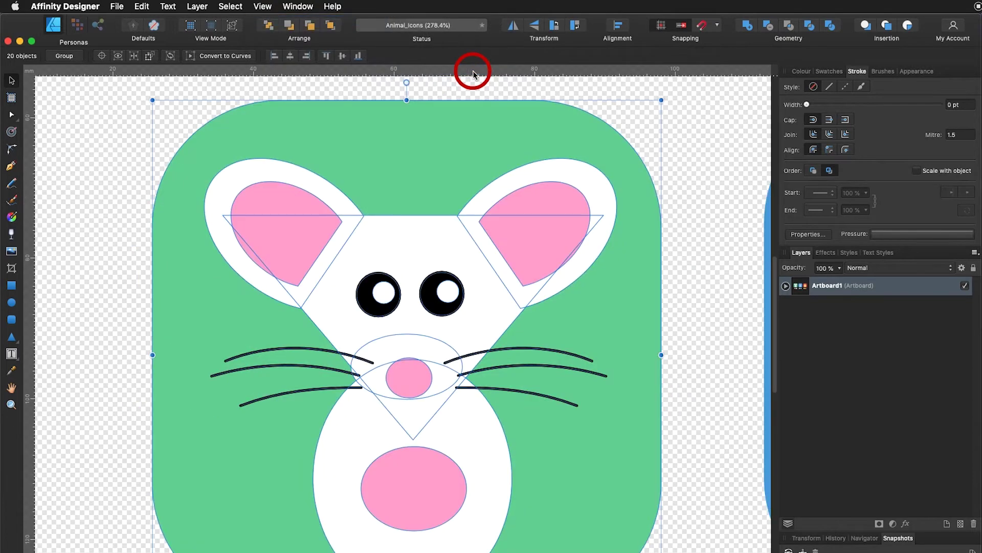
Inspect the mouse's left ear, face triangle, right ear and white body one by one
click(113, 197)
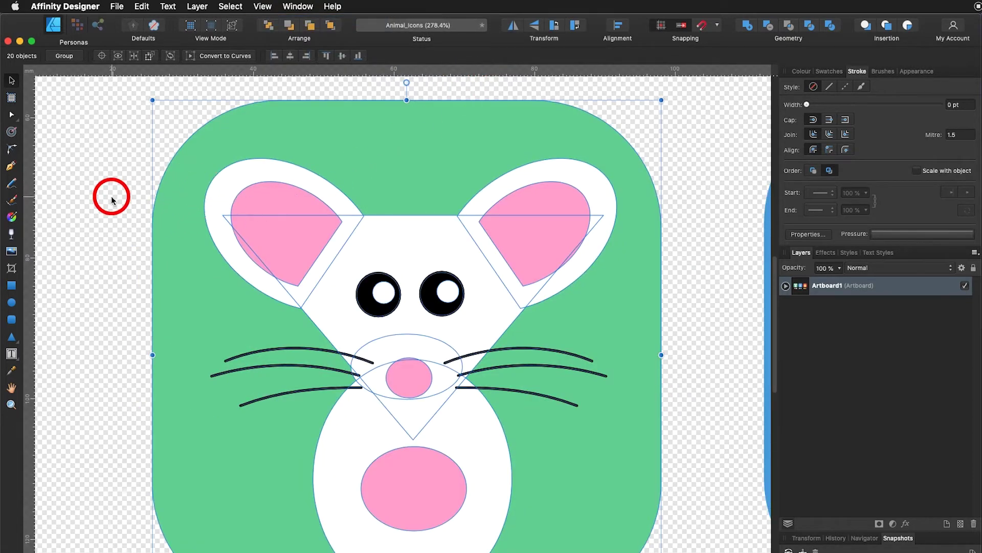
click(221, 189)
click(432, 243)
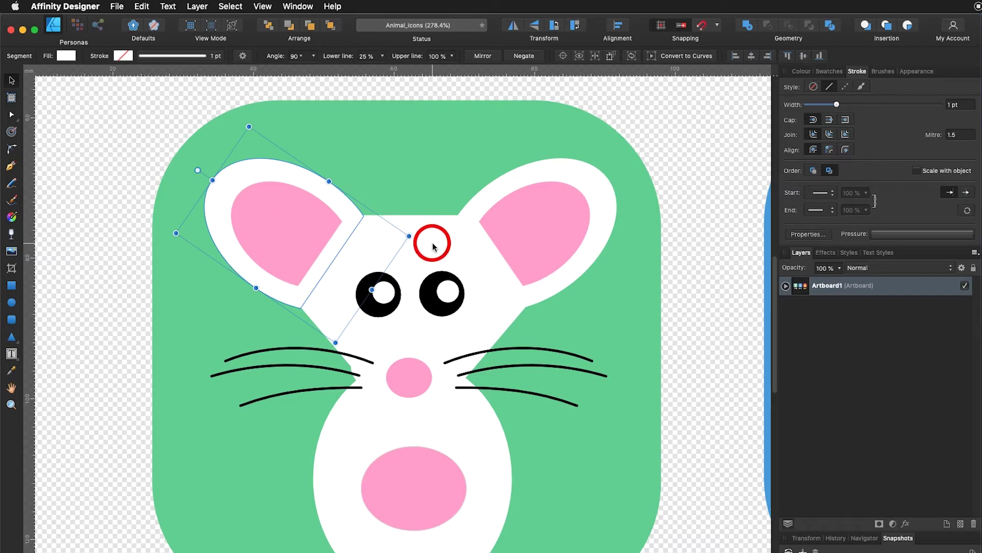
click(557, 169)
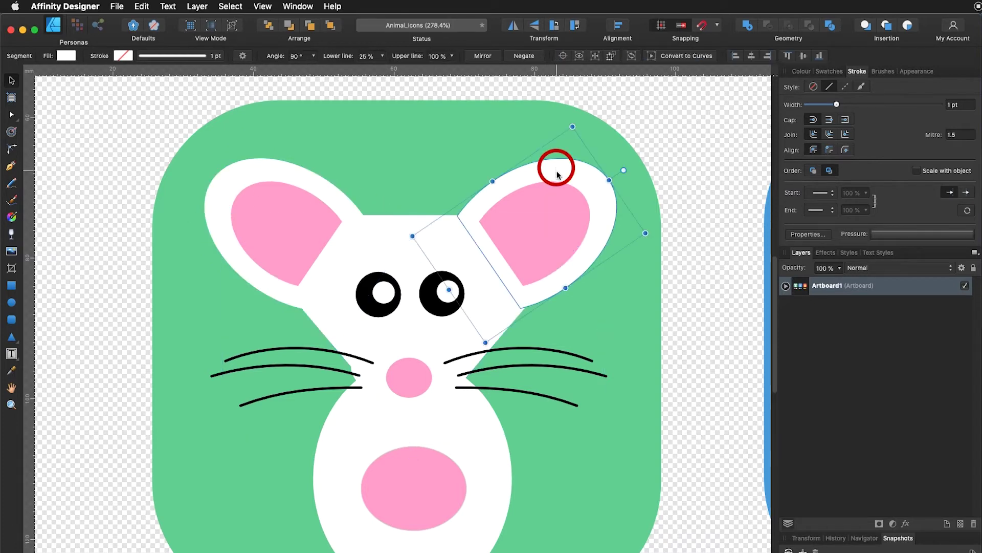
click(486, 438)
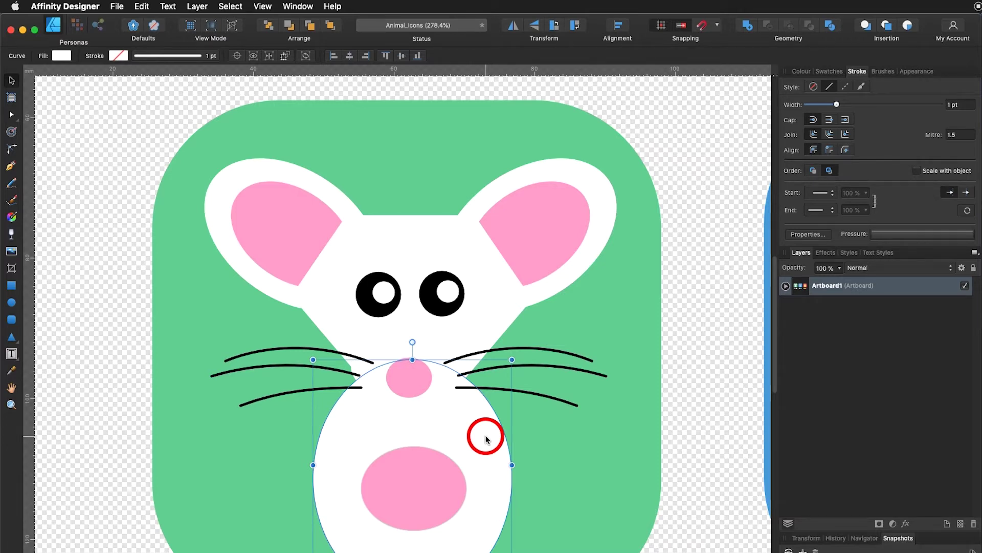
Select the mouse's left ear, face triangle, right ear and white body circle together
click(278, 295)
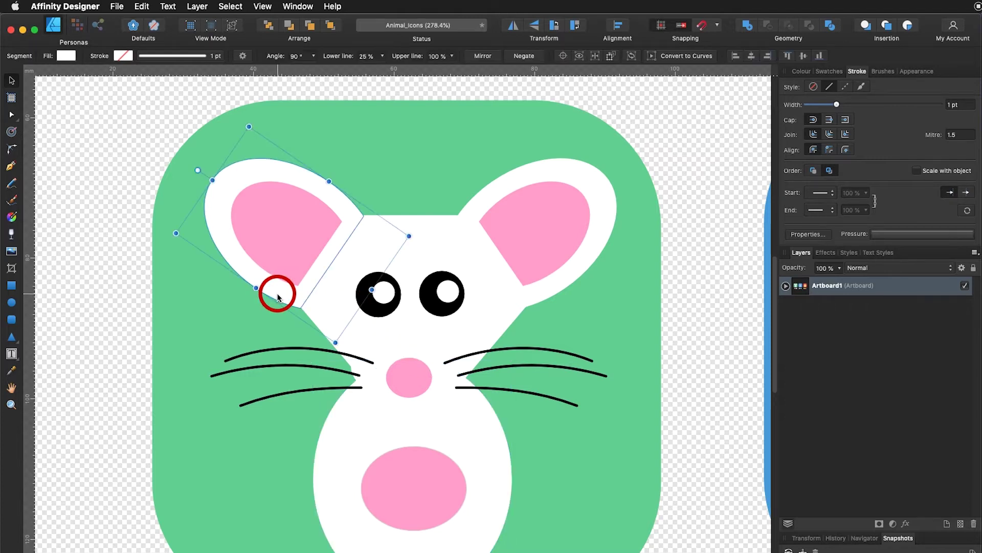
key(shift)
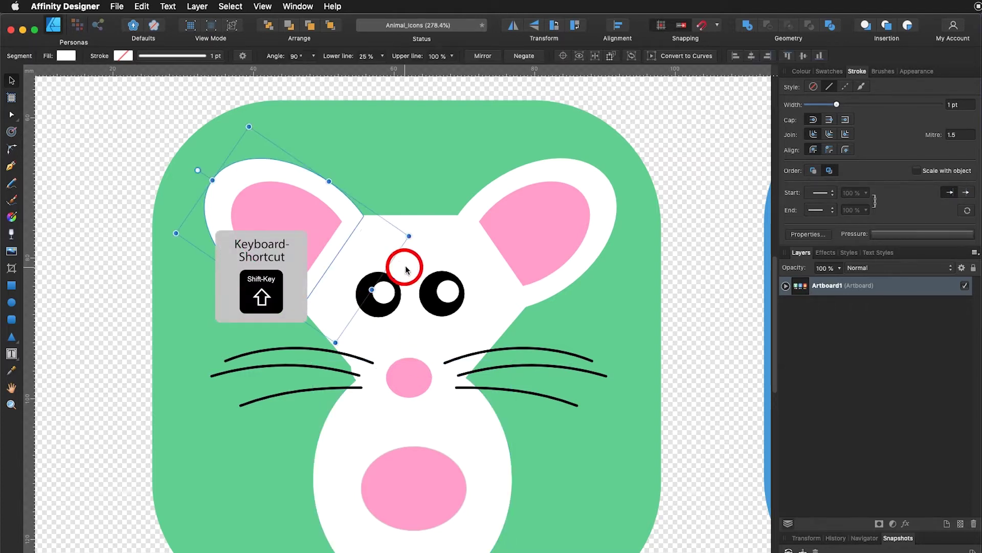
drag(406, 266, 427, 260)
shift+click(427, 260)
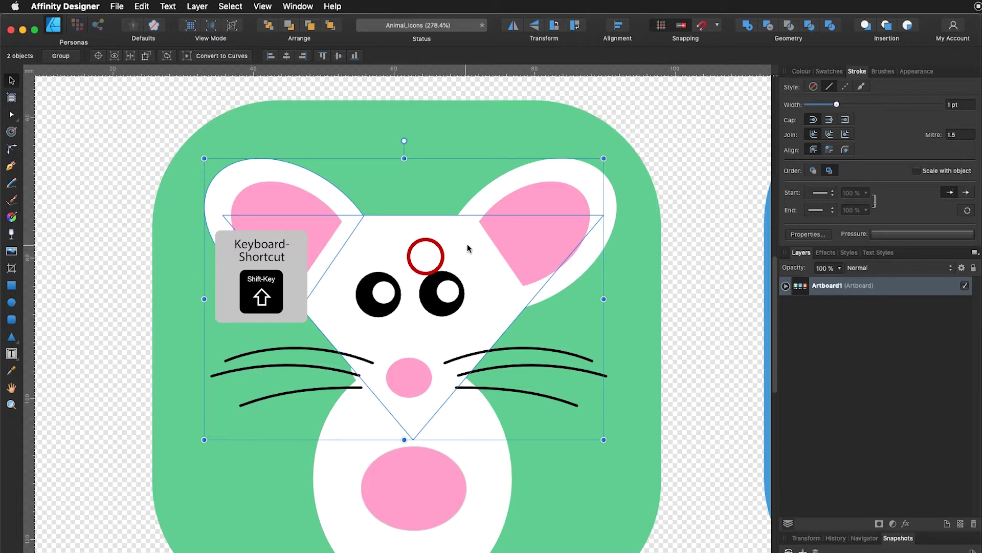
shift+click(490, 194)
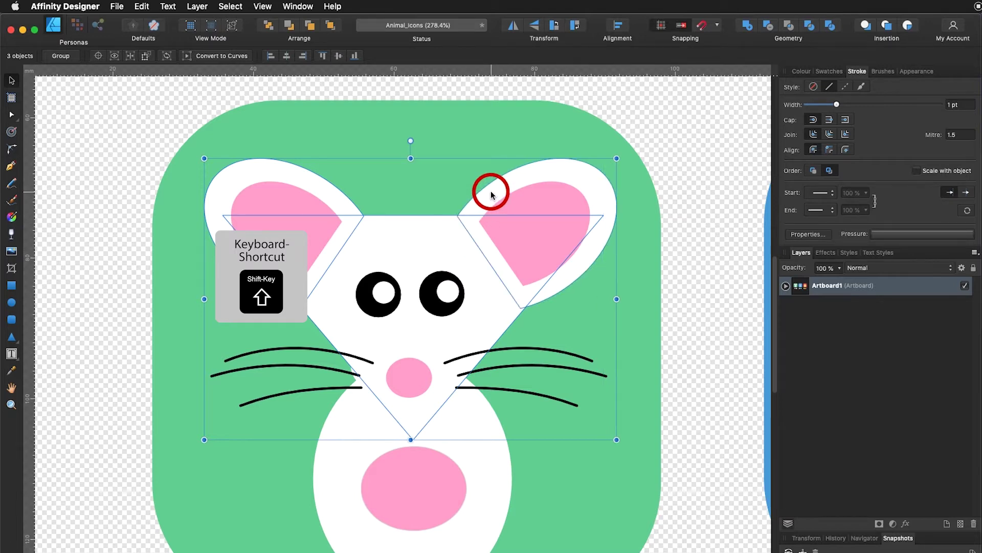
shift+click(481, 464)
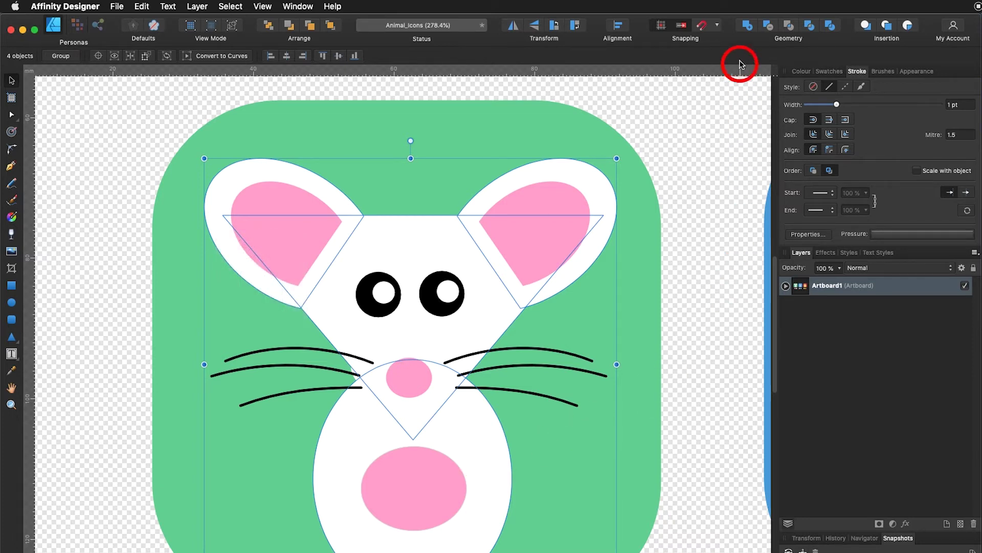
Merge the four white shapes with Geometry Add, check Artboard1's layers, then undo the merge
click(747, 27)
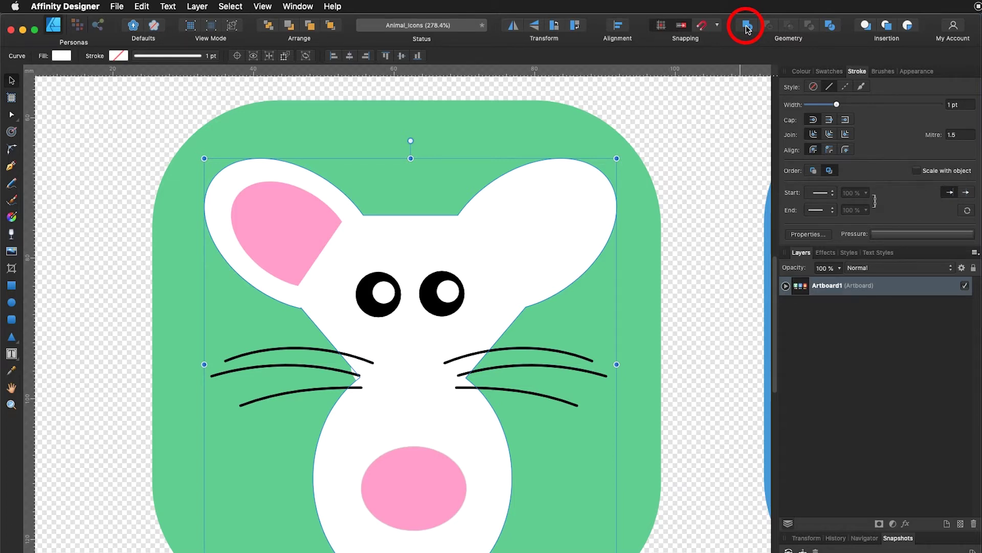
click(786, 285)
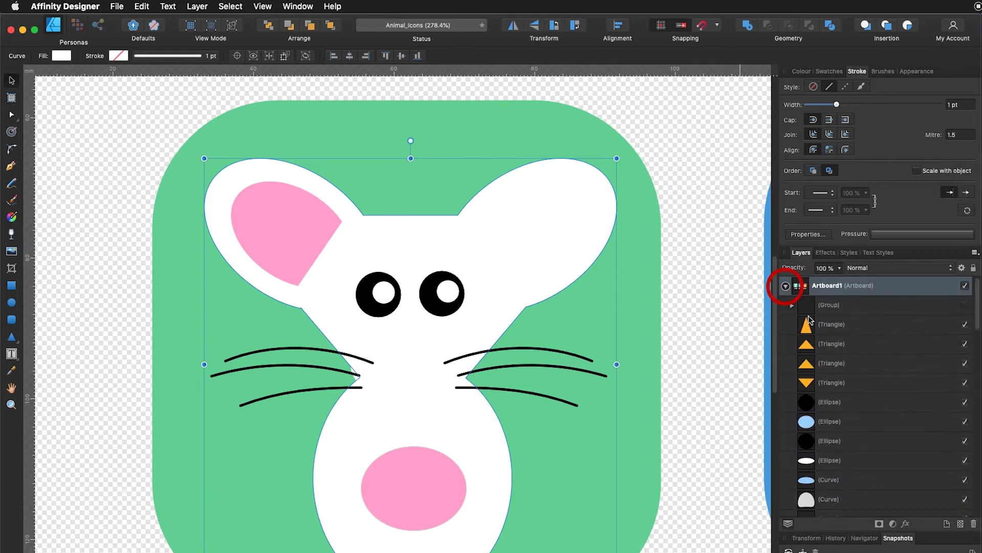
scroll(918, 345, down, 10)
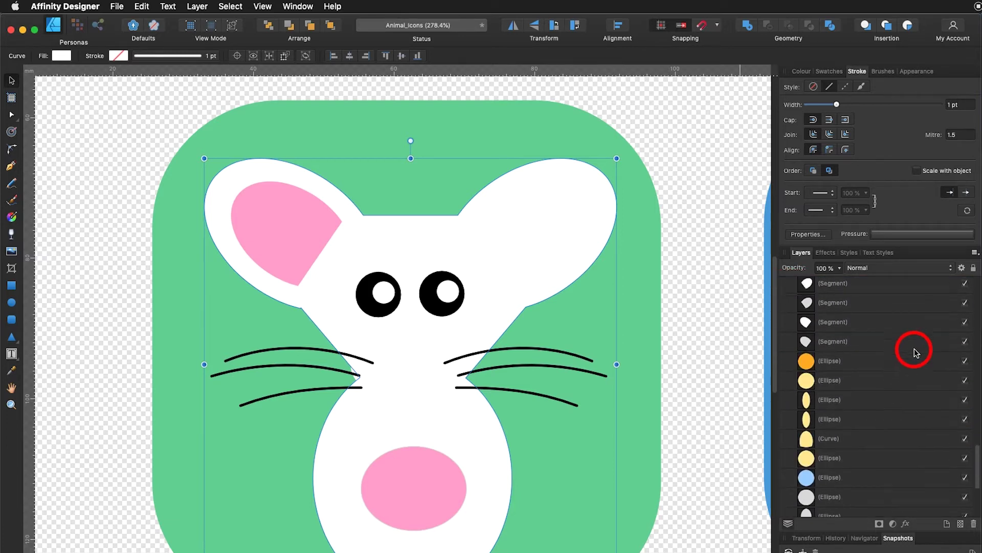
scroll(914, 349, up, 1)
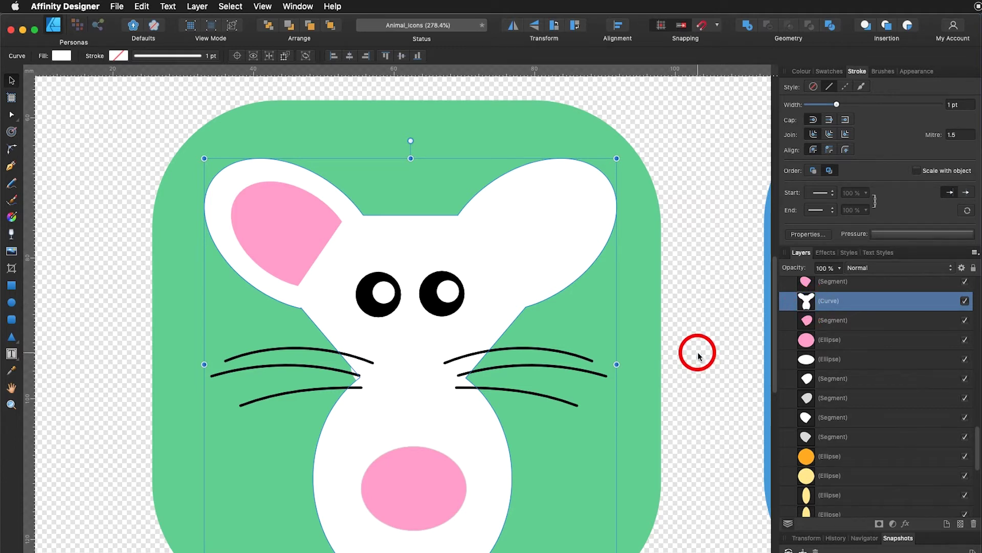
key(super+z)
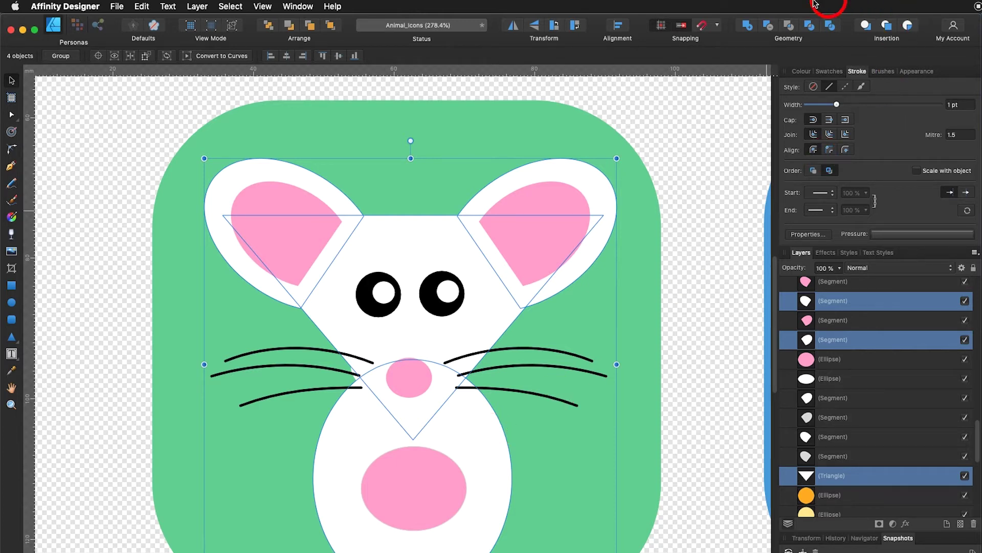
Alt-combine the four white shapes with Add so they form a compound shape
key(alt)
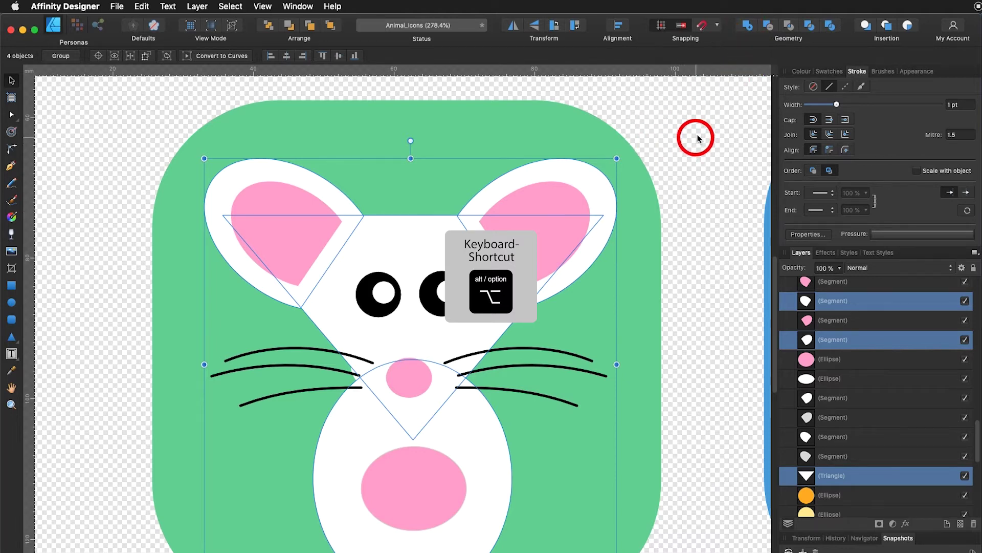
alt+click(747, 26)
drag(967, 435, 971, 504)
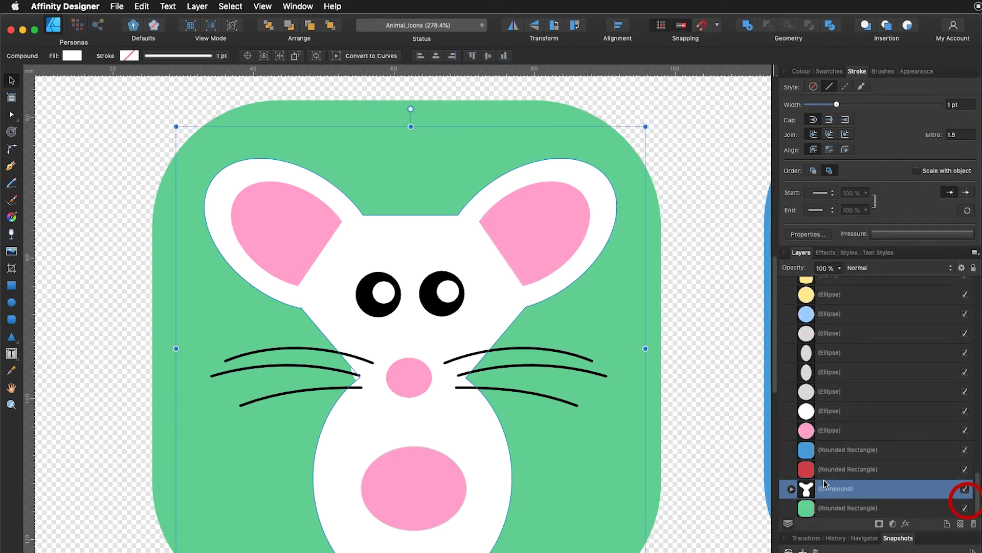
Expand the compound and nudge the face triangle and right ear slightly
click(792, 490)
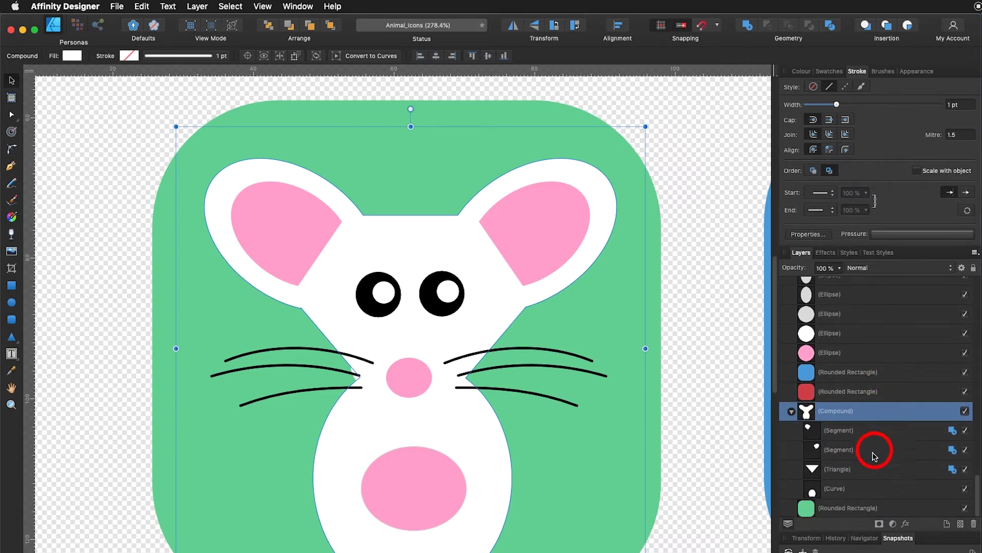
click(867, 469)
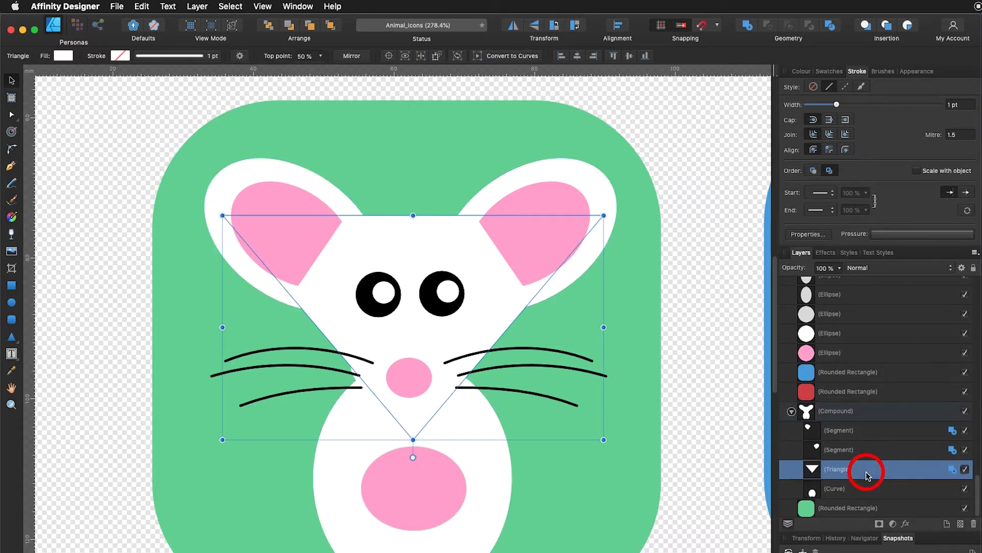
drag(414, 215, 413, 216)
mouse_move(420, 256)
mouse_down()
mouse_move(417, 248)
mouse_move(421, 255)
mouse_up()
mouse_move(511, 189)
mouse_down()
mouse_move(502, 192)
mouse_move(515, 185)
mouse_up()
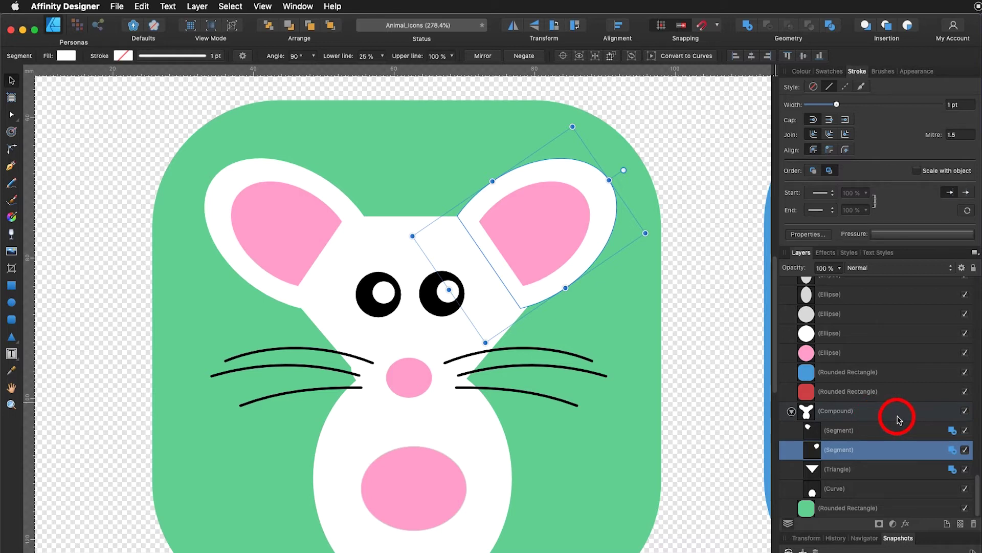
Set the left ear segment's combine mode to Add
click(918, 433)
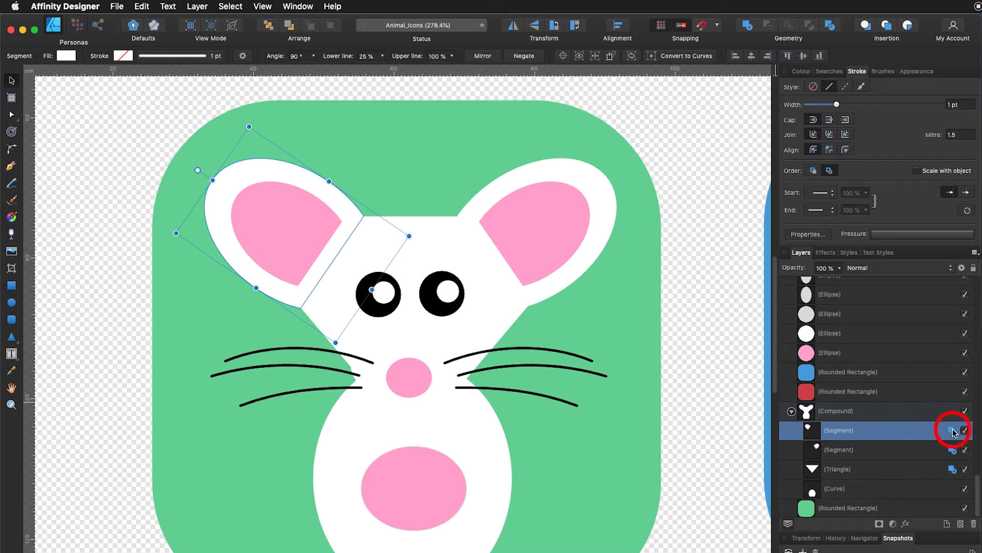
click(953, 433)
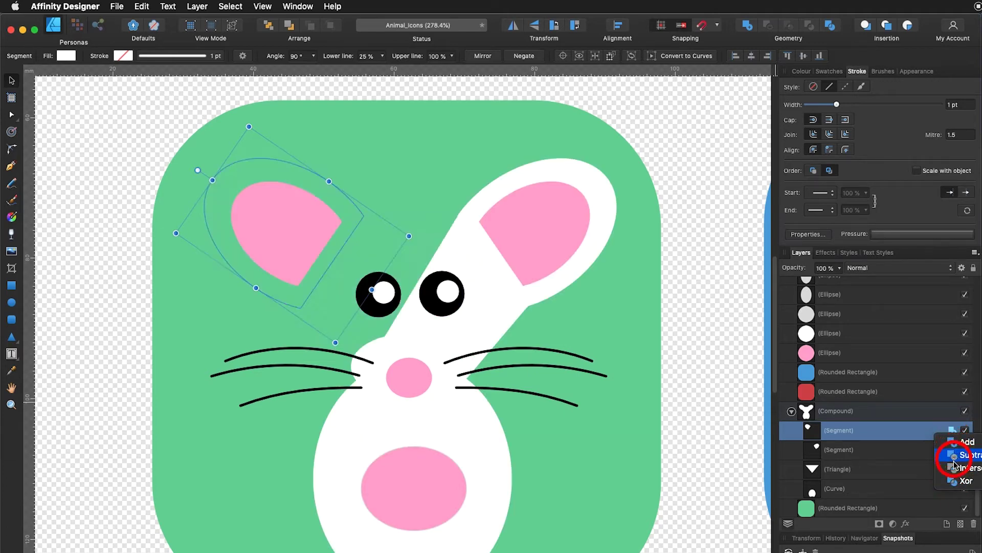
click(956, 441)
Collapse and re-expand the Compound layer to review its pieces, then bring up View > Zoom
click(791, 412)
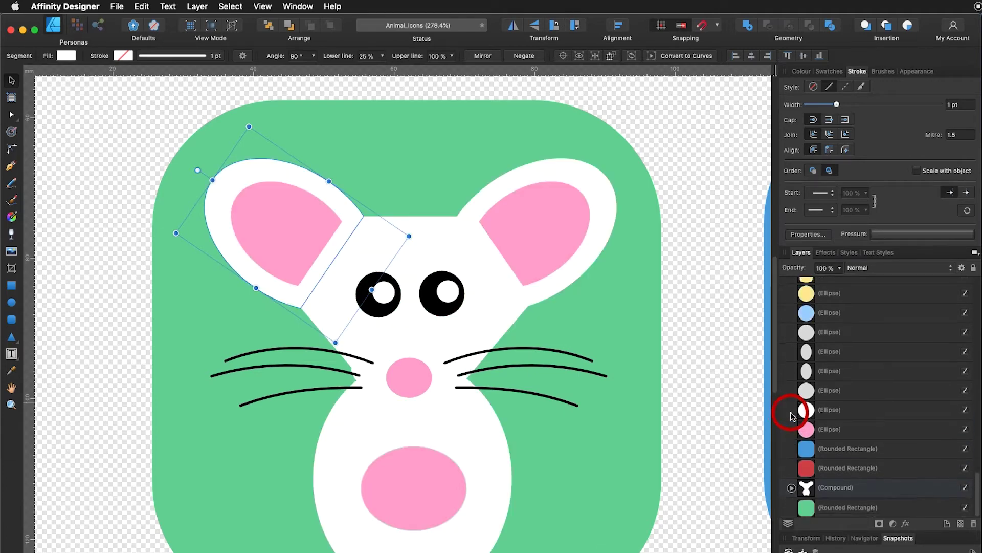
click(792, 489)
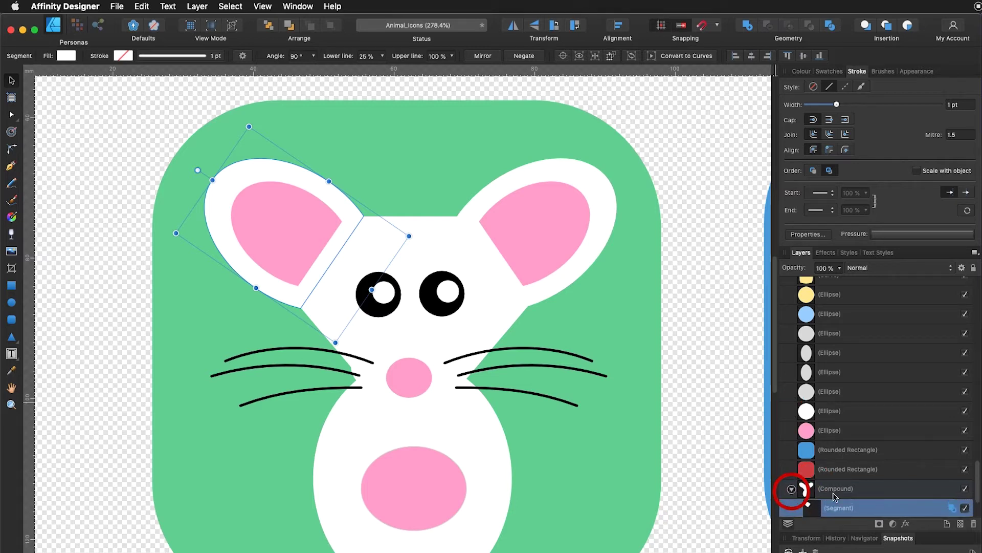
click(868, 508)
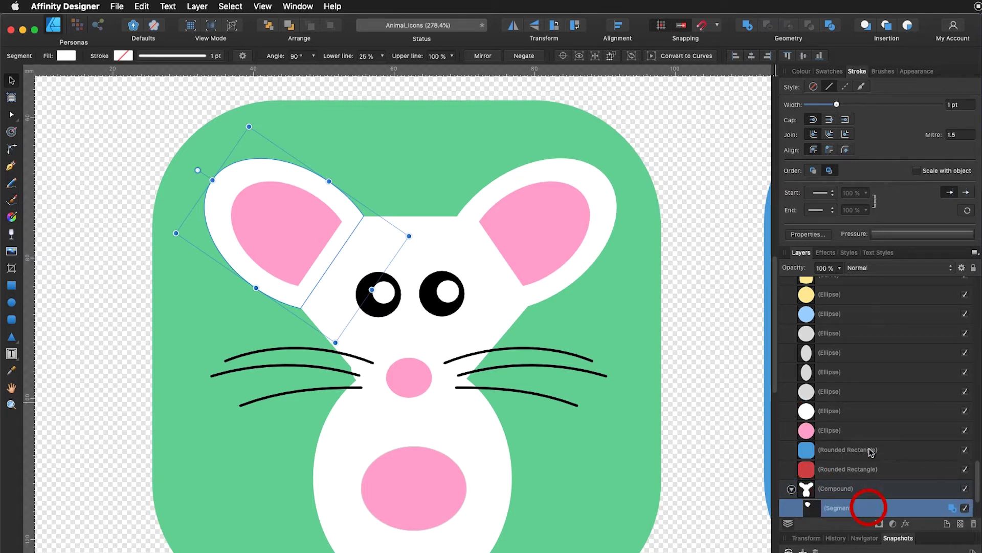
click(871, 422)
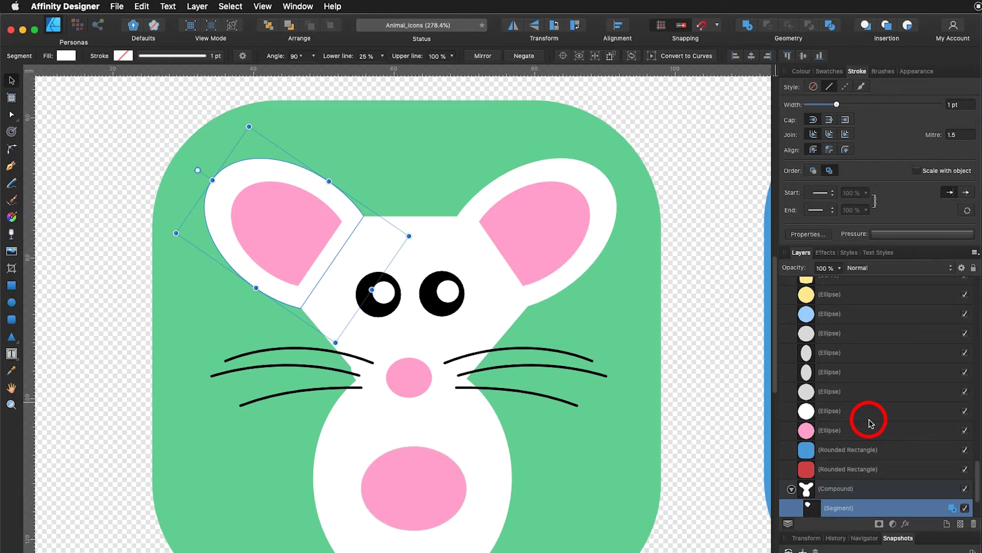
click(262, 7)
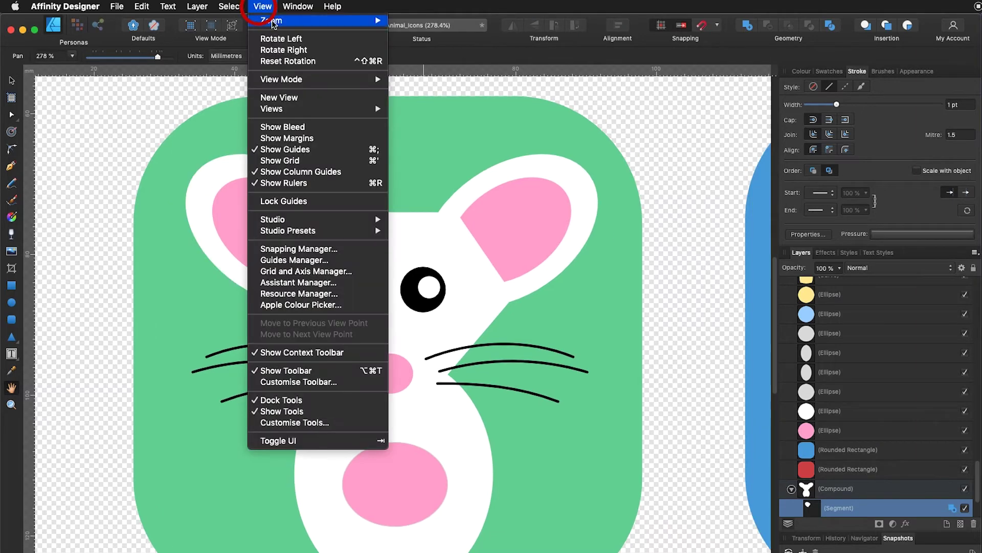
click(274, 23)
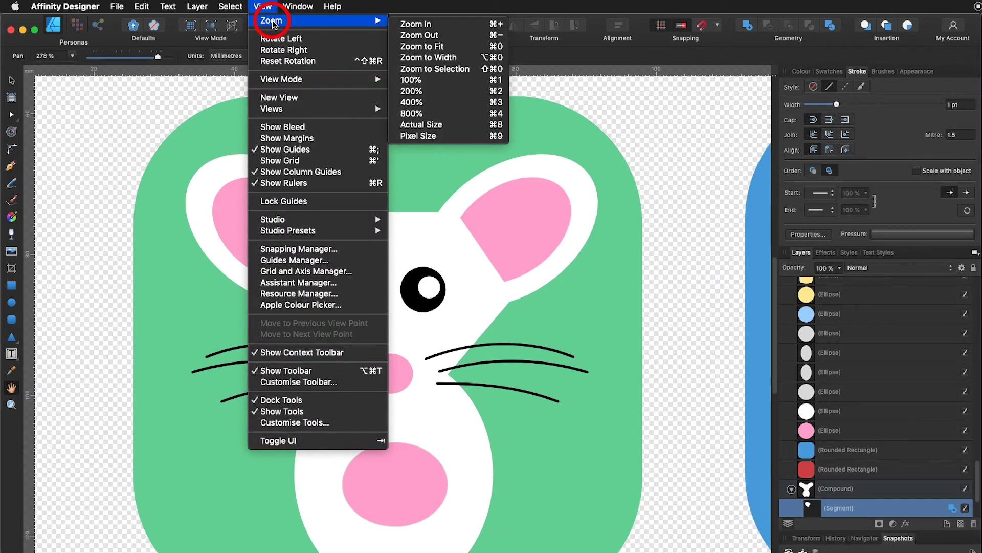
Zoom to fit the whole artboard and drag the mouse compound slightly with the Move Tool
click(428, 47)
key(v)
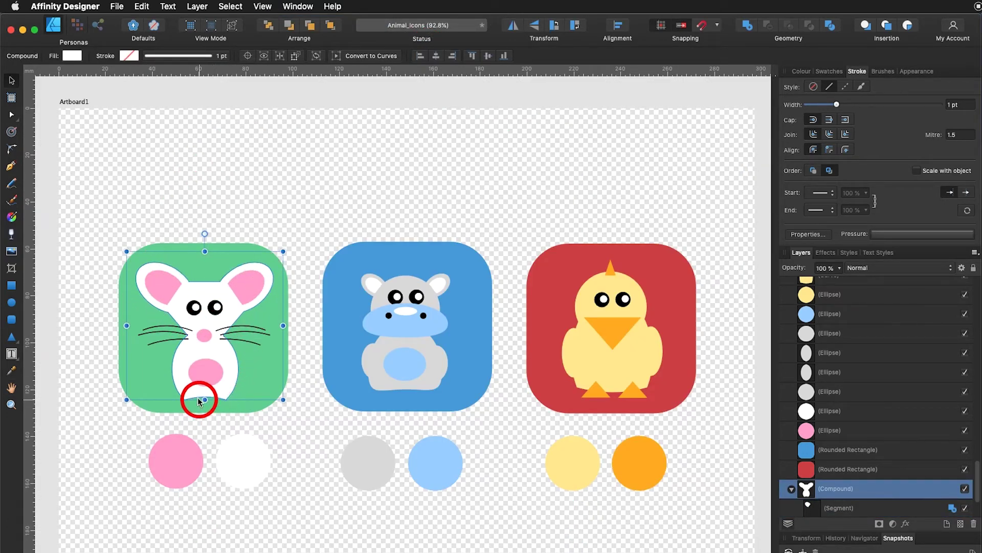
mouse_move(205, 373)
mouse_down()
mouse_move(187, 385)
mouse_move(226, 364)
mouse_move(211, 379)
mouse_up()
click(128, 219)
Group the mouse's 16 selected parts, then ungroup them again
drag(130, 215, 274, 398)
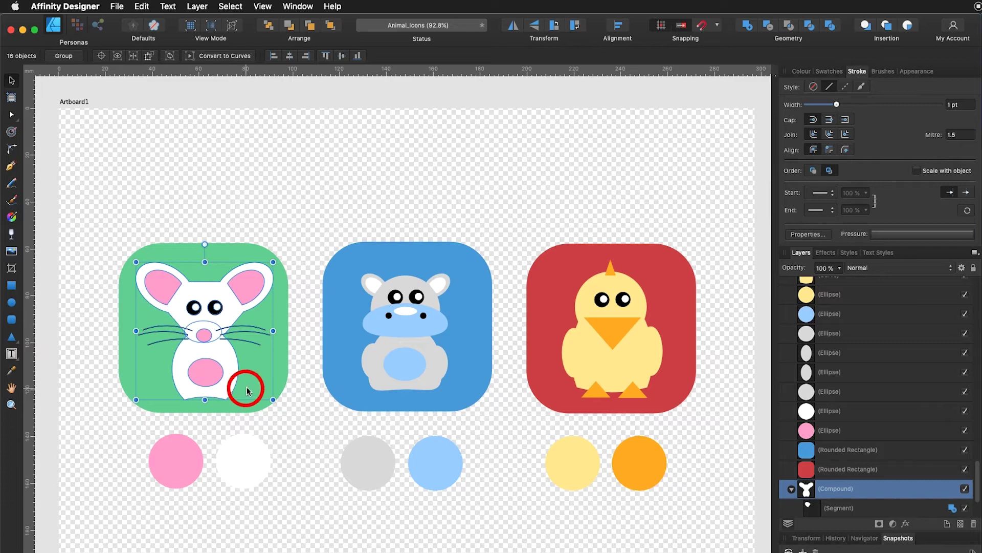
click(56, 59)
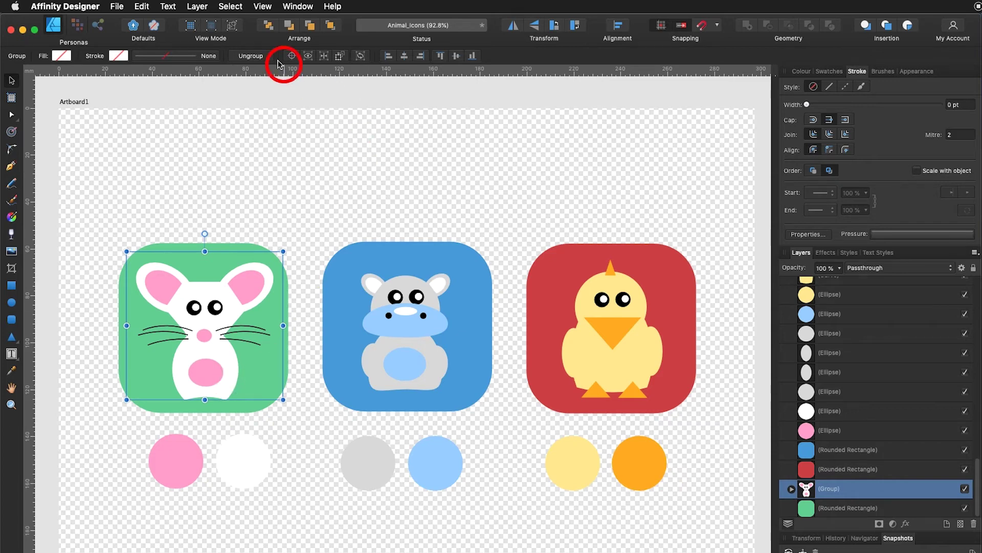
click(248, 56)
Regroup the mouse parts and select the pink belly Ellipse in the Layers list
key(super+g)
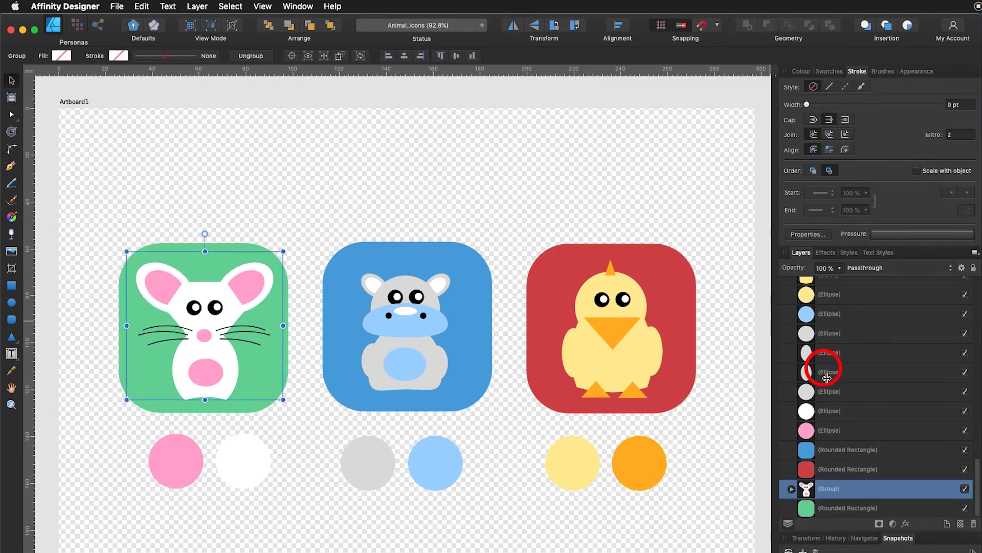
click(788, 489)
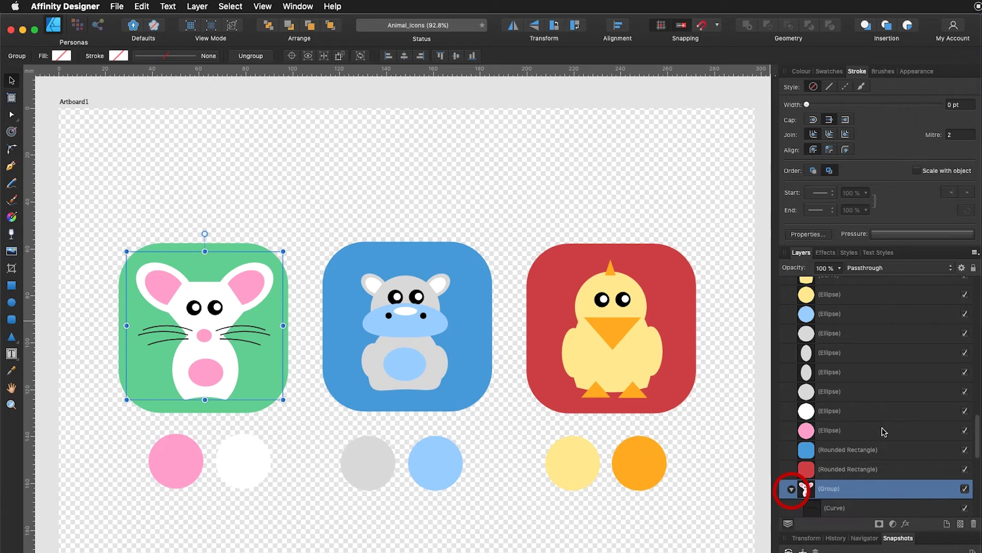
scroll(880, 422, down, 2)
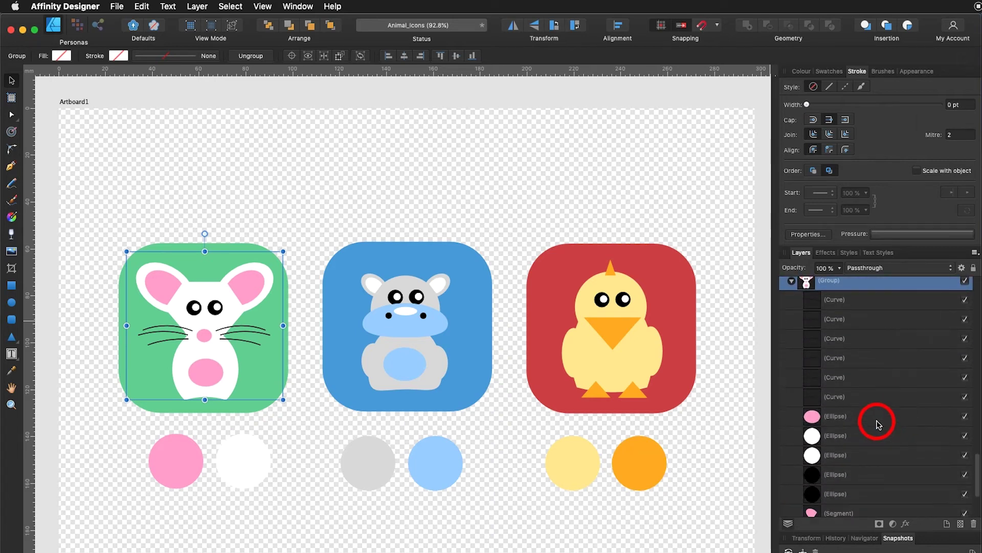
click(873, 418)
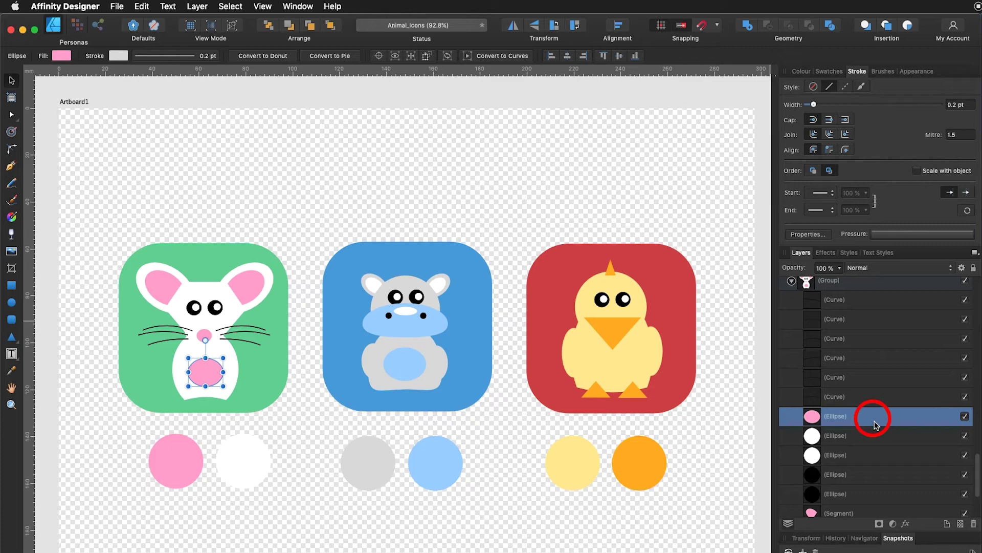
scroll(876, 440, up, 1)
click(886, 469)
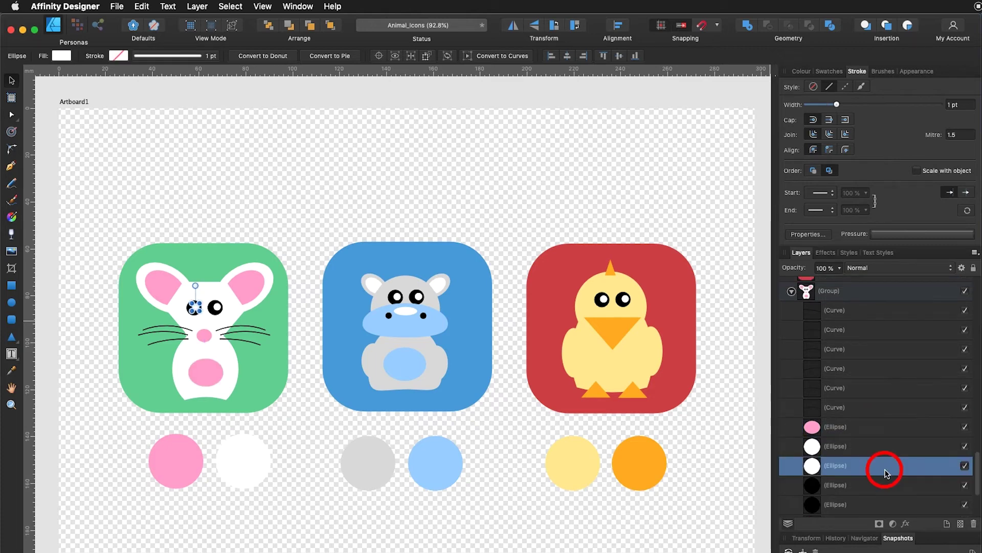
click(864, 430)
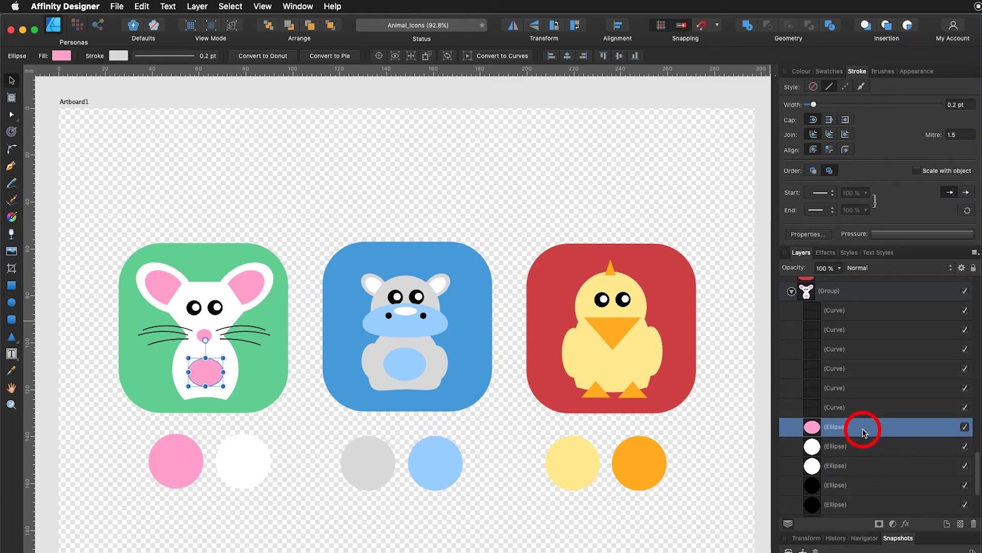
Drag the belly ellipse onto the red Rounded Rectangle layer, then undo the move
scroll(862, 429, up, 1)
scroll(863, 428, up, 3)
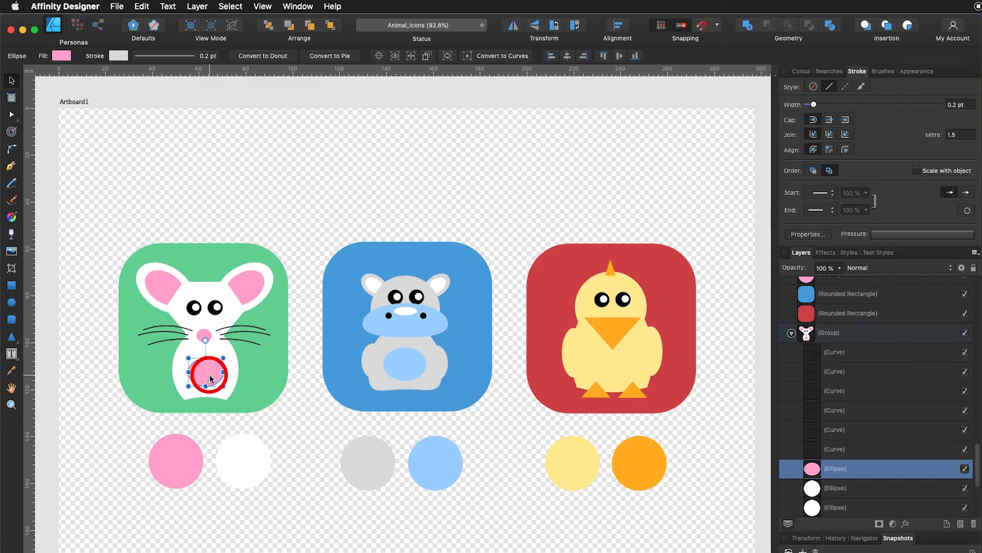
click(875, 473)
drag(876, 472, 884, 322)
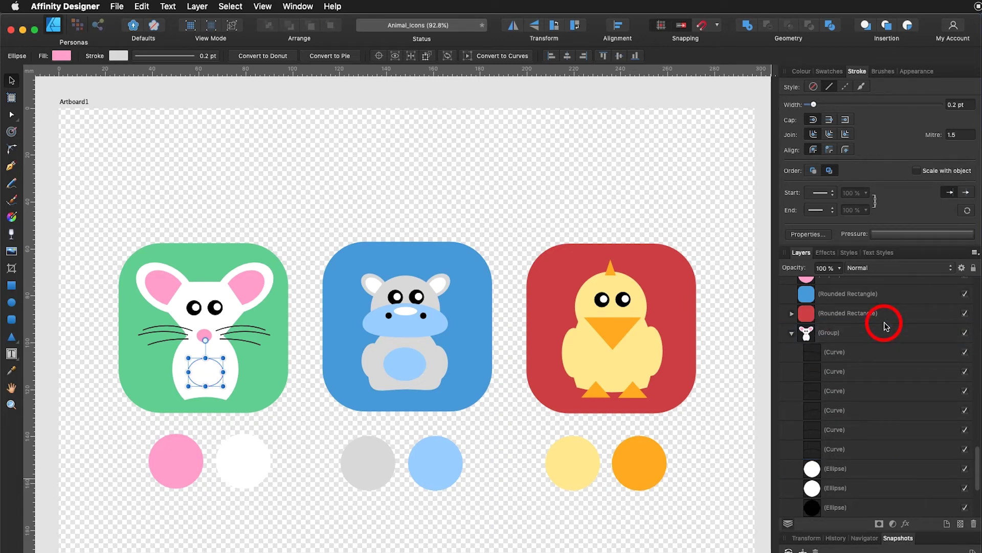
key(super+z)
Group the mouse group together with its green background and expand the inner group
drag(110, 215, 295, 425)
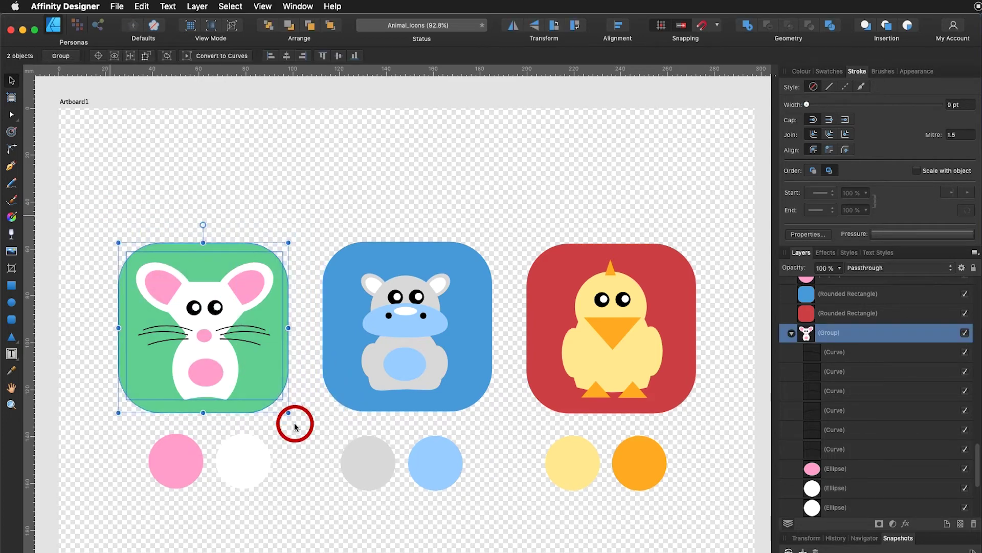
click(61, 56)
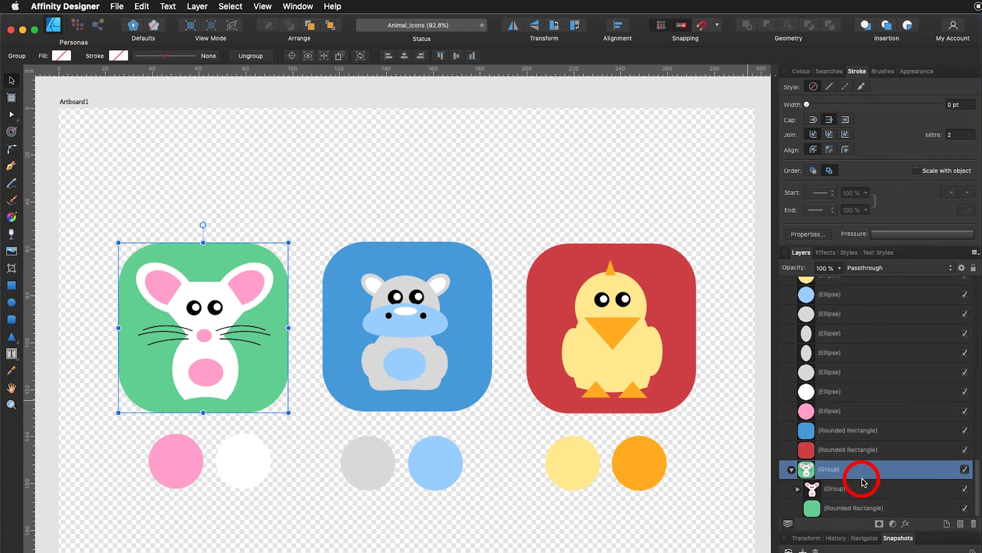
click(797, 488)
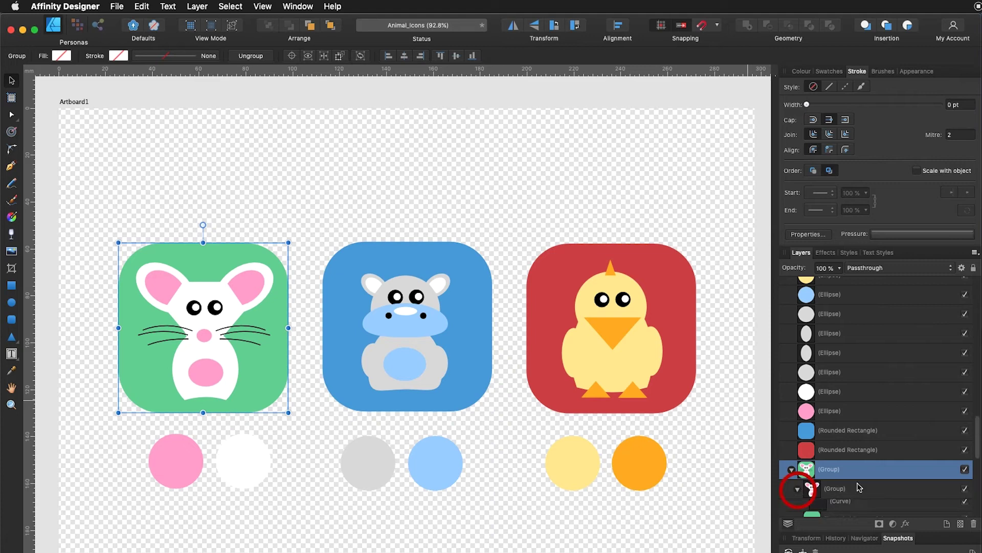
scroll(904, 469, down, 5)
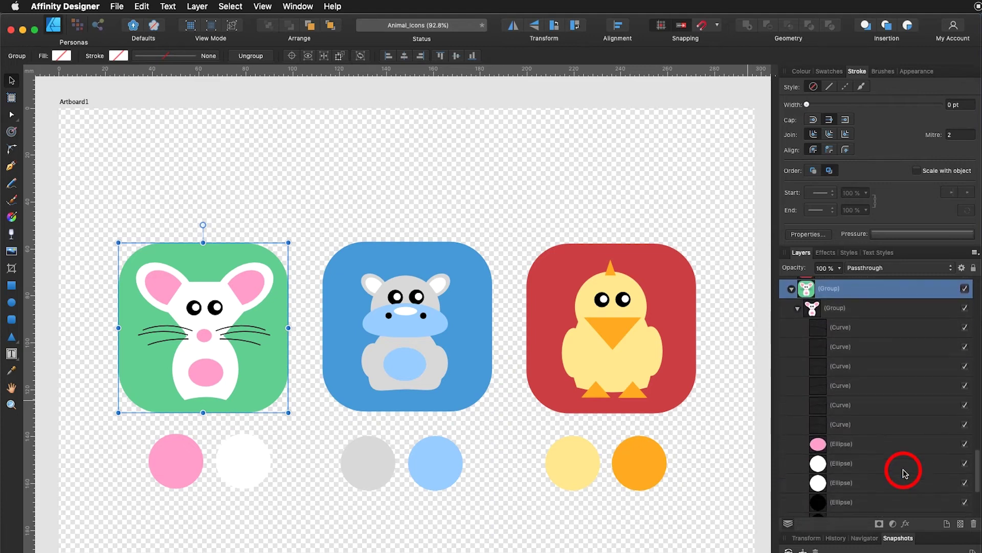
scroll(905, 472, down, 4)
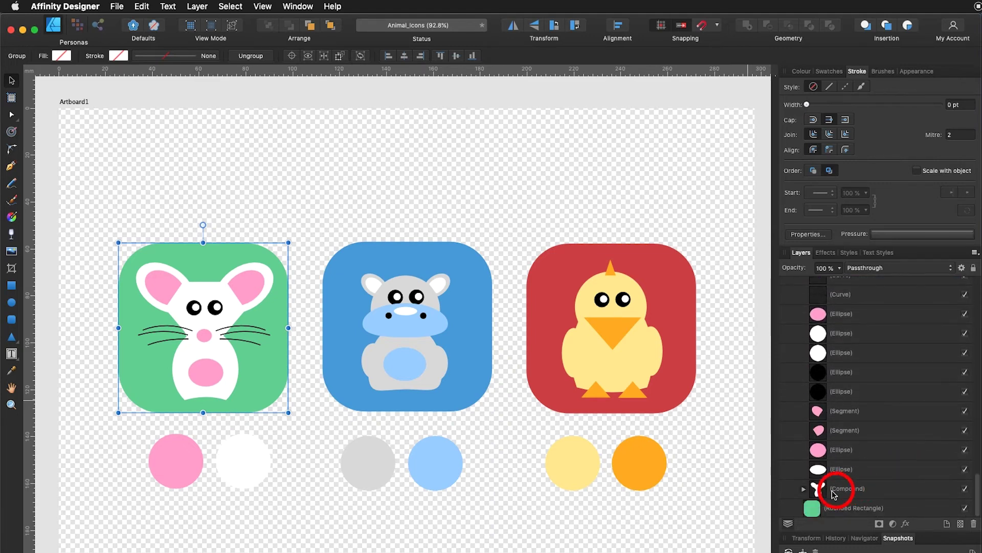
Expand the mouse's Compound layer to inspect its parts, then clear the selection
click(804, 489)
scroll(889, 472, down, 2)
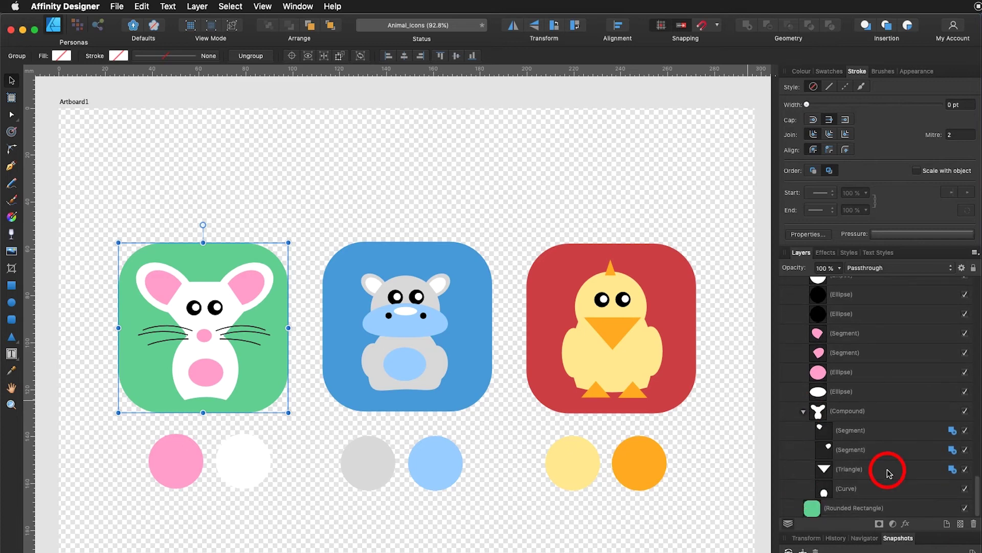
scroll(890, 472, up, 5)
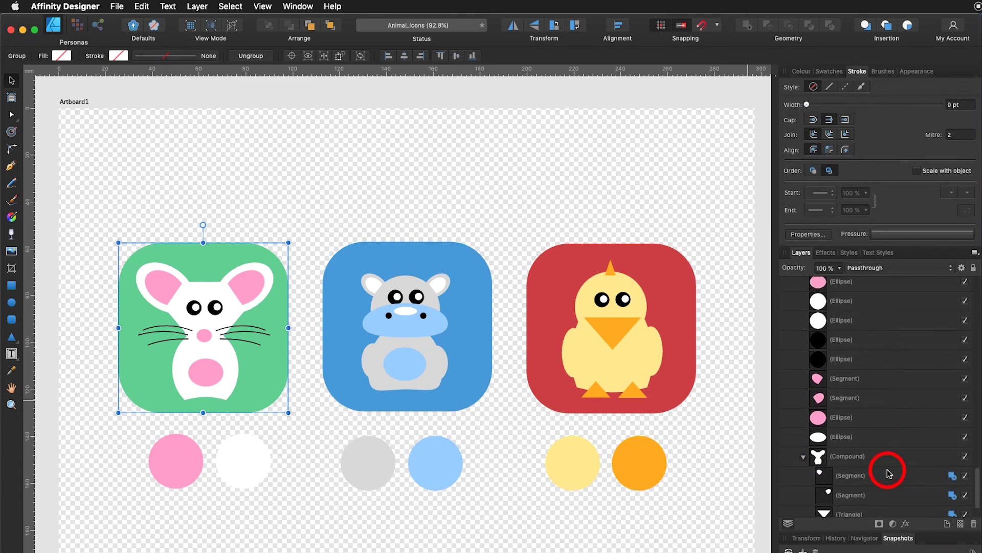
scroll(889, 472, up, 3)
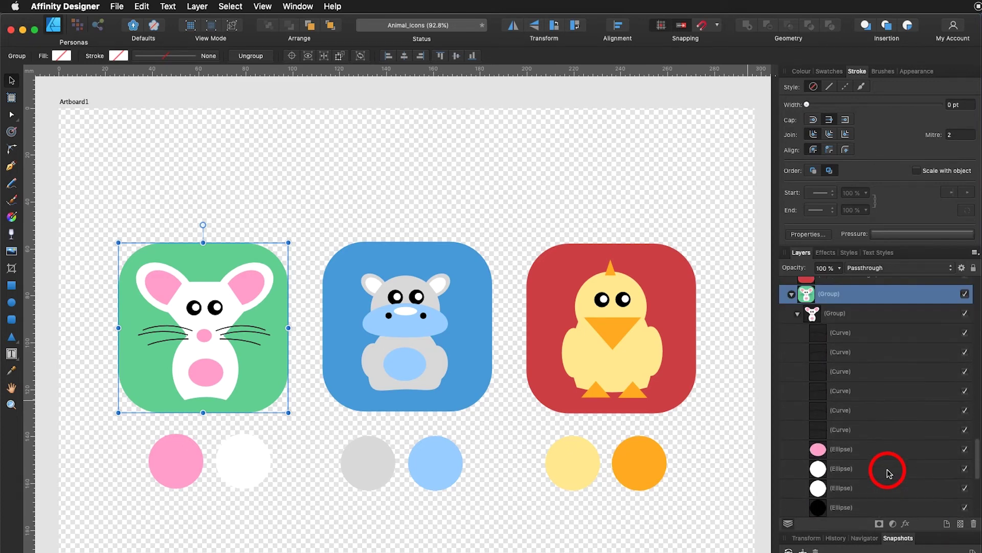
scroll(889, 471, up, 2)
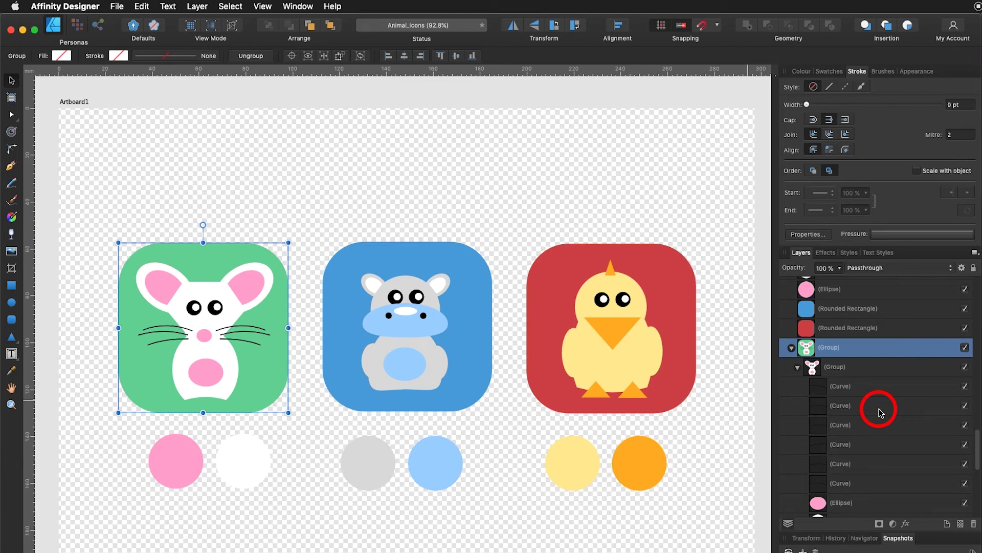
click(285, 180)
Move the mouse icon group slightly up and to the right, then deselect it
click(209, 281)
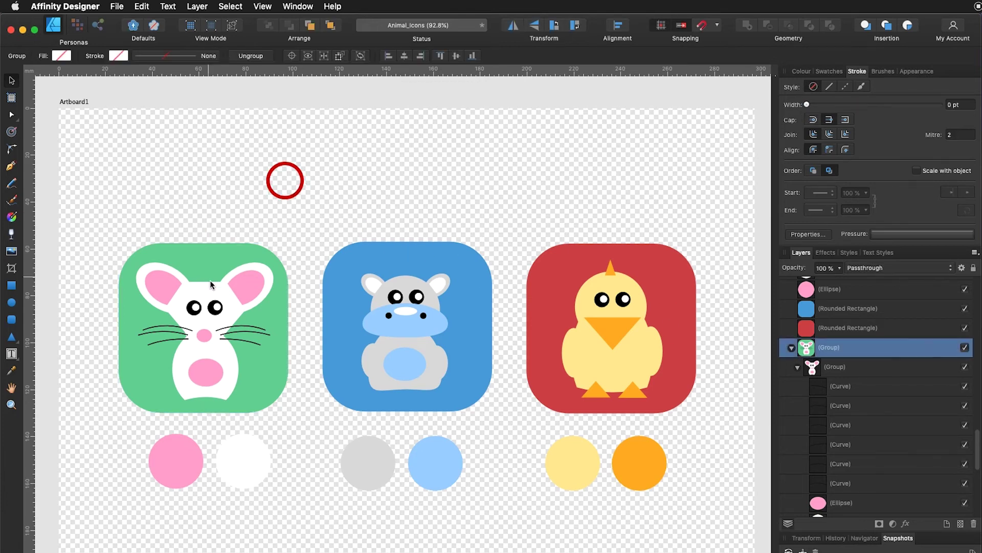
mouse_move(210, 280)
mouse_down()
mouse_move(215, 264)
mouse_move(215, 274)
mouse_up()
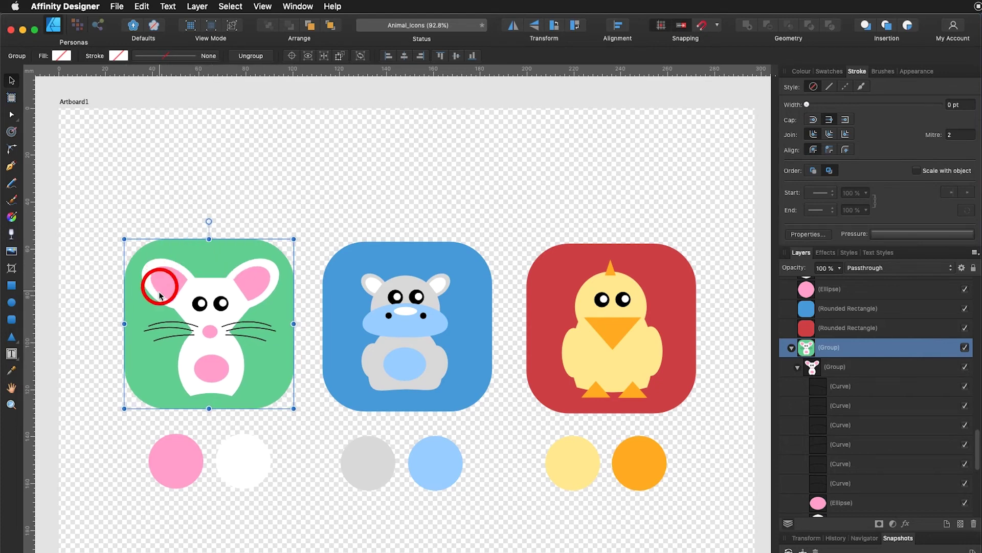
click(327, 194)
Select the hippo icon's objects, leave them uncombined, and clear the selection
drag(312, 213, 518, 413)
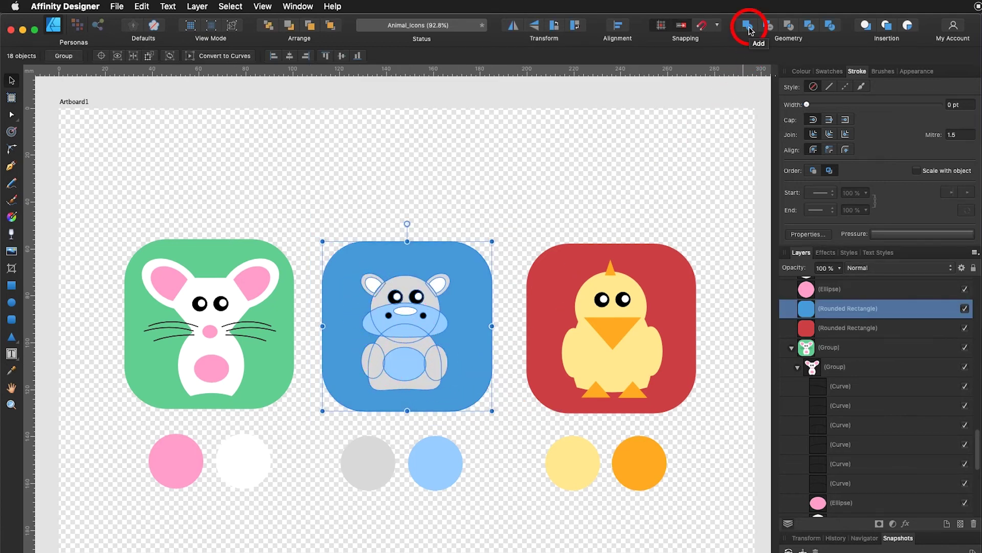
key(alt)
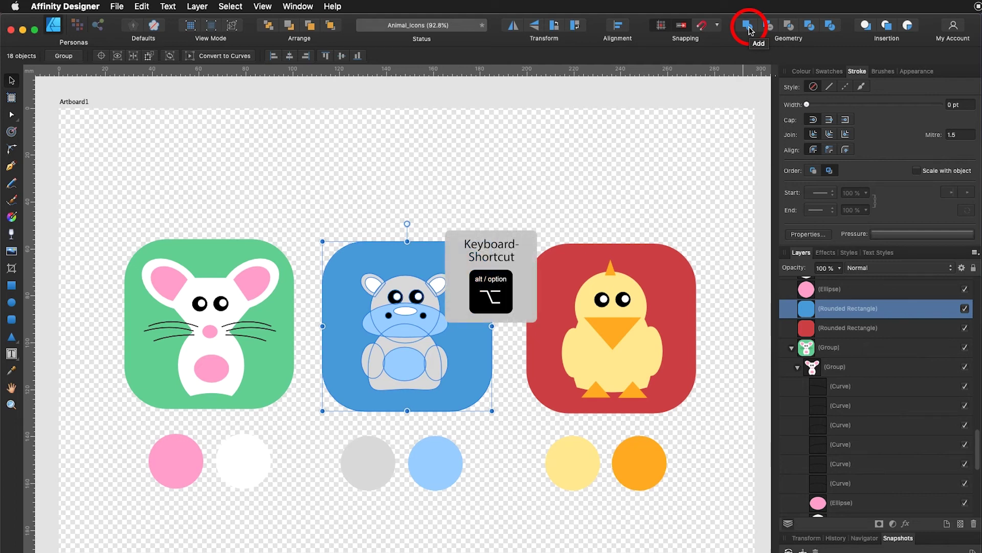
click(527, 198)
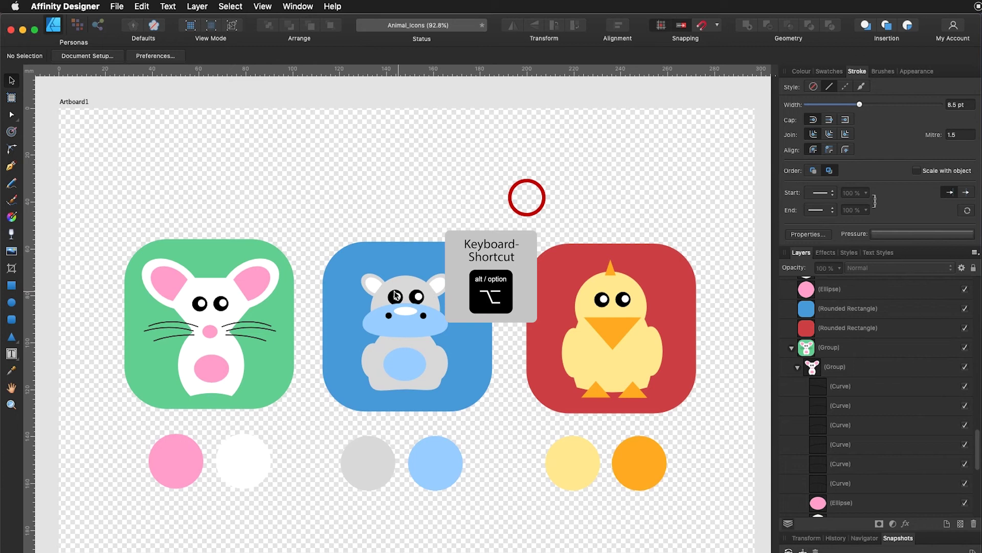
click(416, 373)
click(407, 225)
click(387, 403)
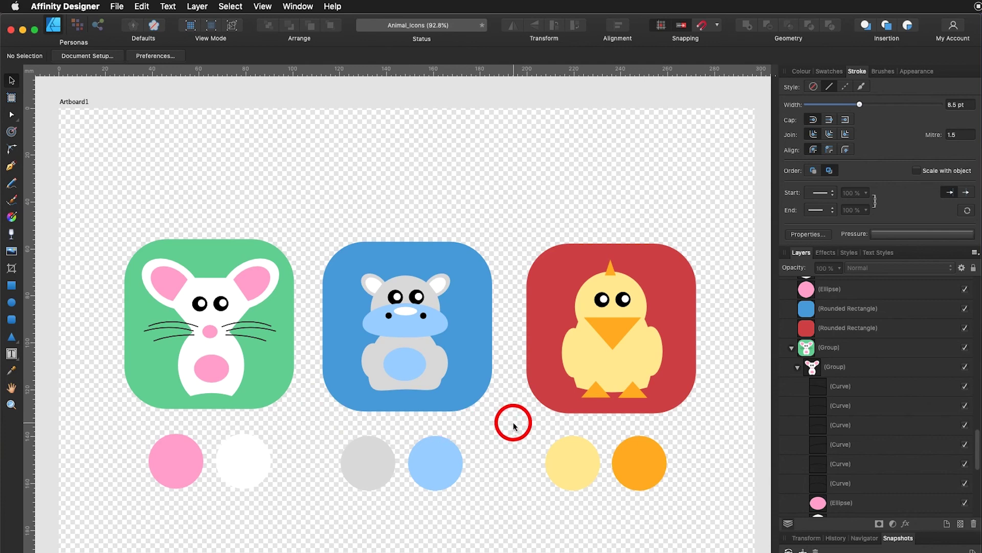
Combine the chick's wings, tummy and head into one editable compound shape with Alt-Add
shift+click(571, 361)
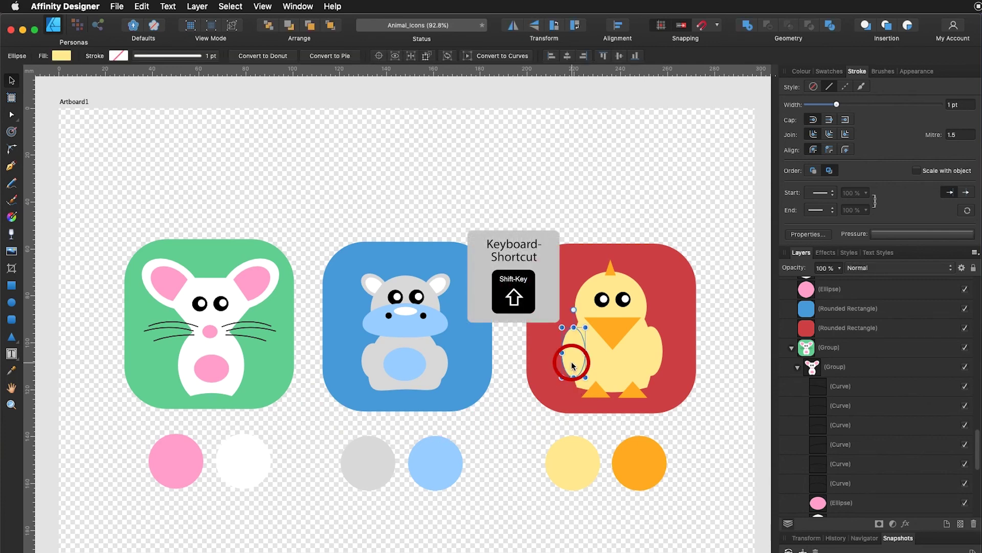
shift+click(608, 366)
shift+click(657, 367)
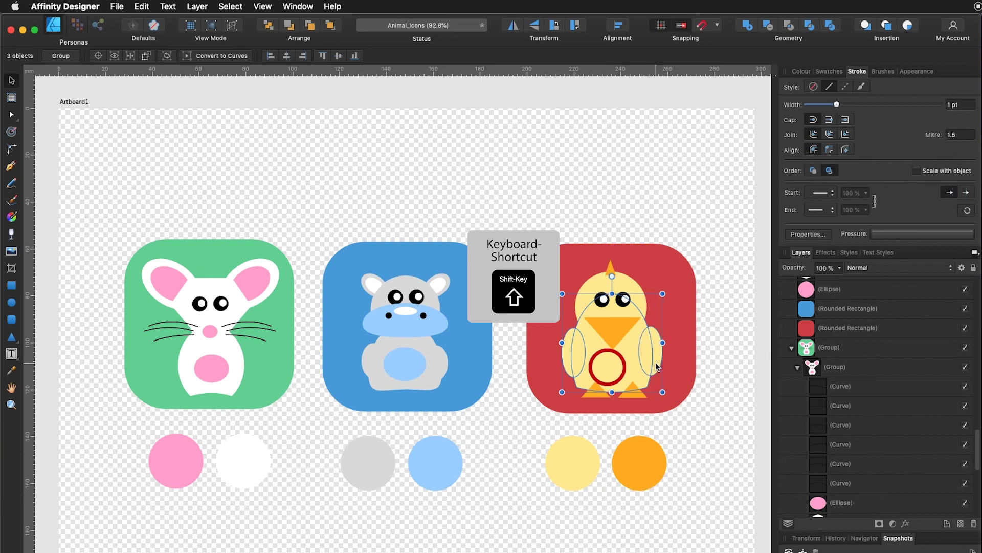
shift+click(639, 292)
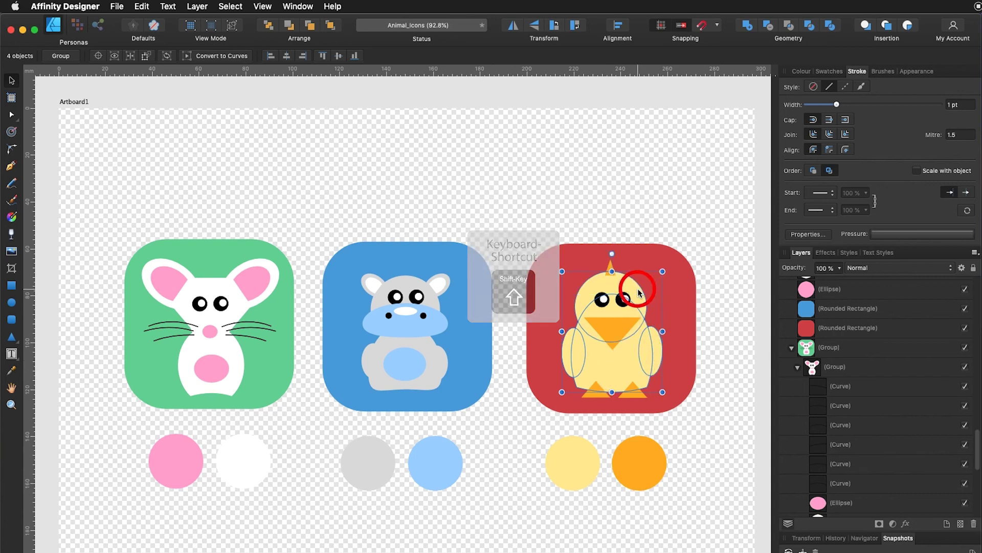
key(alt)
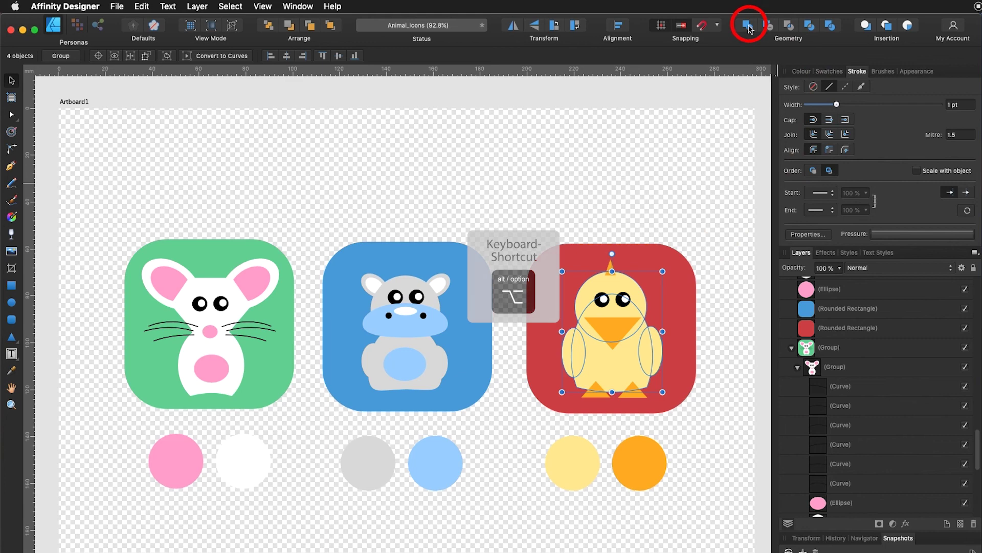
alt+click(747, 31)
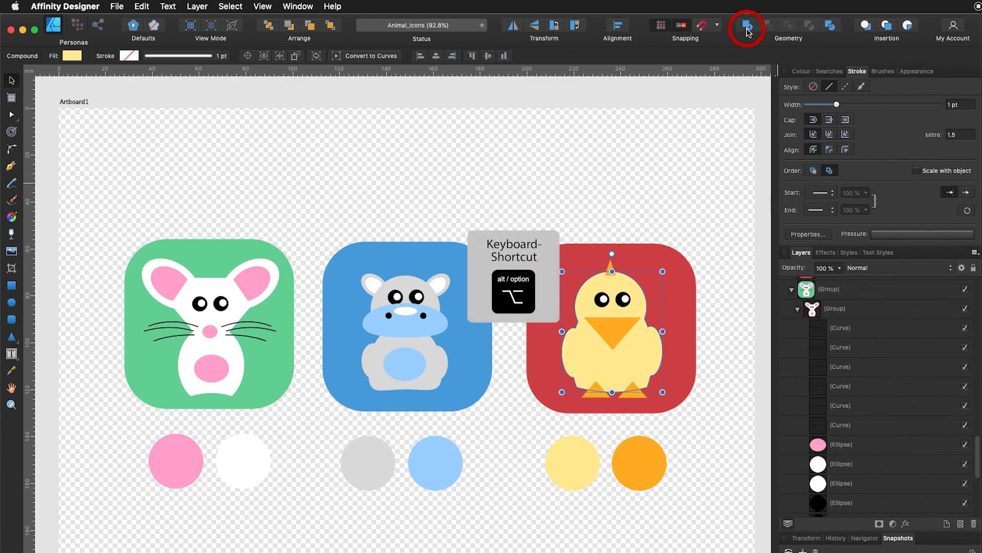
Group all of the chick's pieces together and nudge the group slightly down
scroll(855, 355, up, 10)
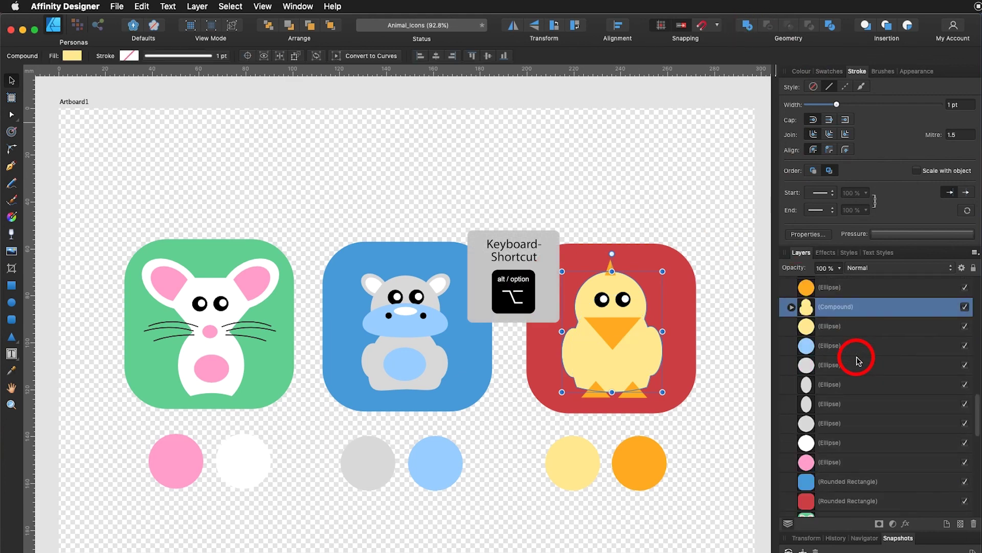
click(792, 307)
drag(551, 224, 677, 401)
click(55, 57)
click(633, 358)
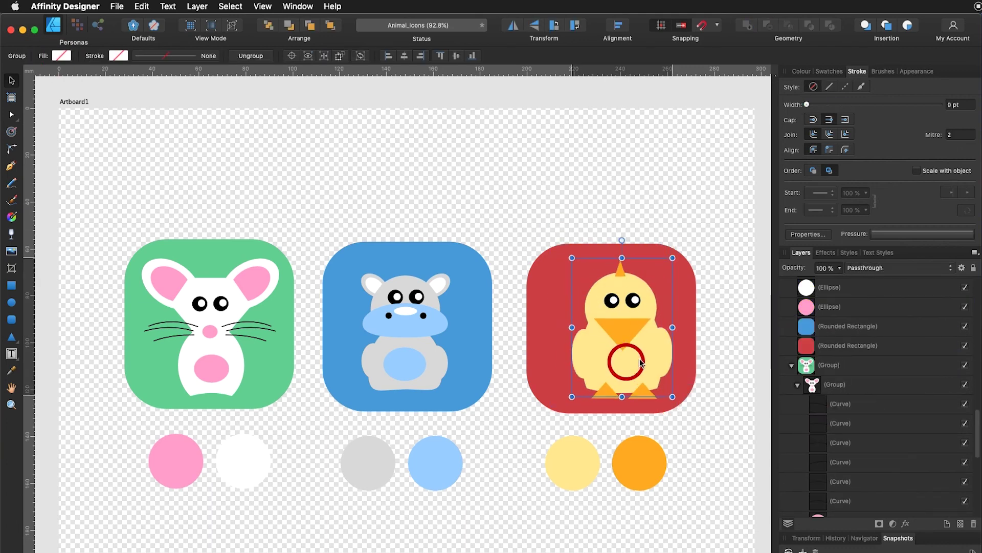
drag(632, 356, 632, 358)
Group the chick with its red background tile, then deselect
drag(519, 213, 718, 423)
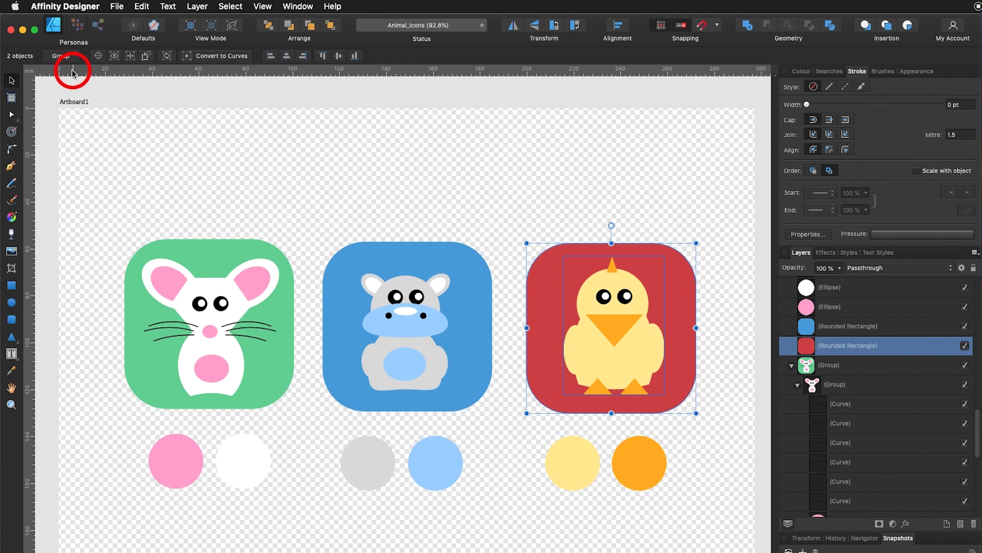
click(62, 56)
click(507, 187)
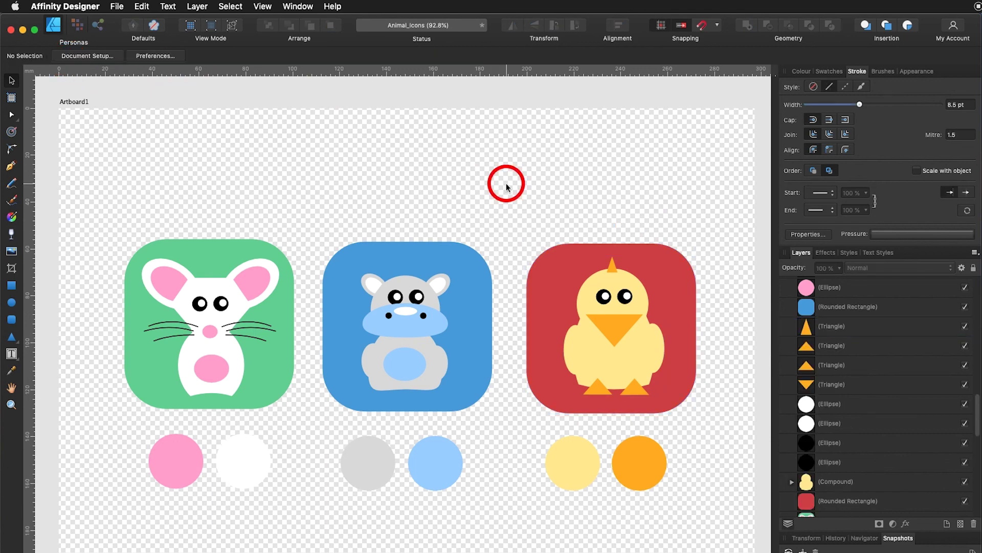
Choose the Artistic Text Tool from the text tools flyout
click(12, 357)
click(87, 362)
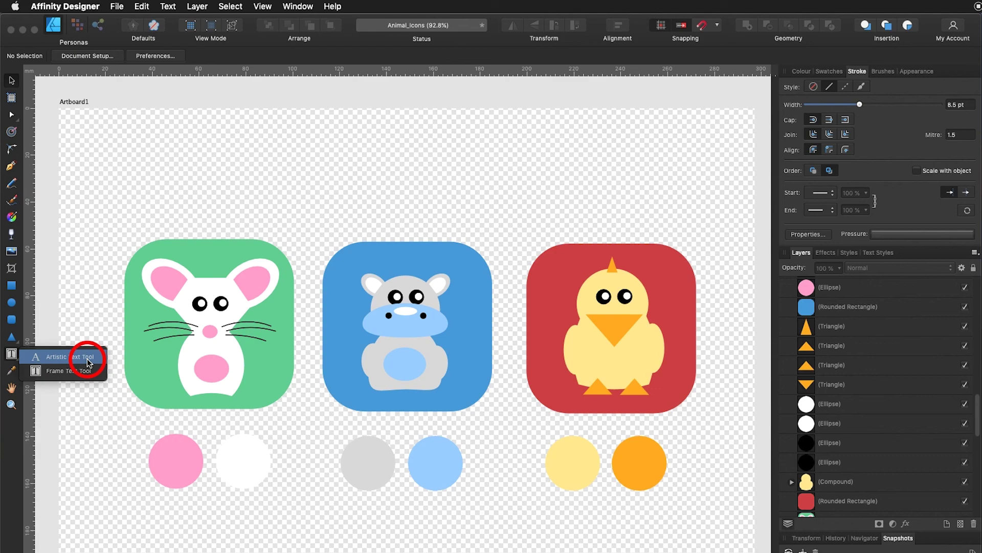